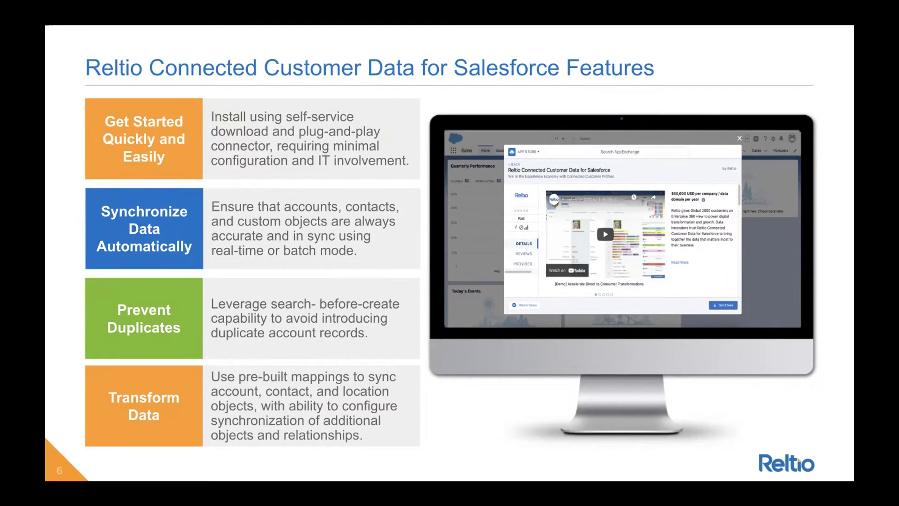
- Exit the full-screen slideshow to get back to the editor on the Features slide (slide 6)
key("Escape")
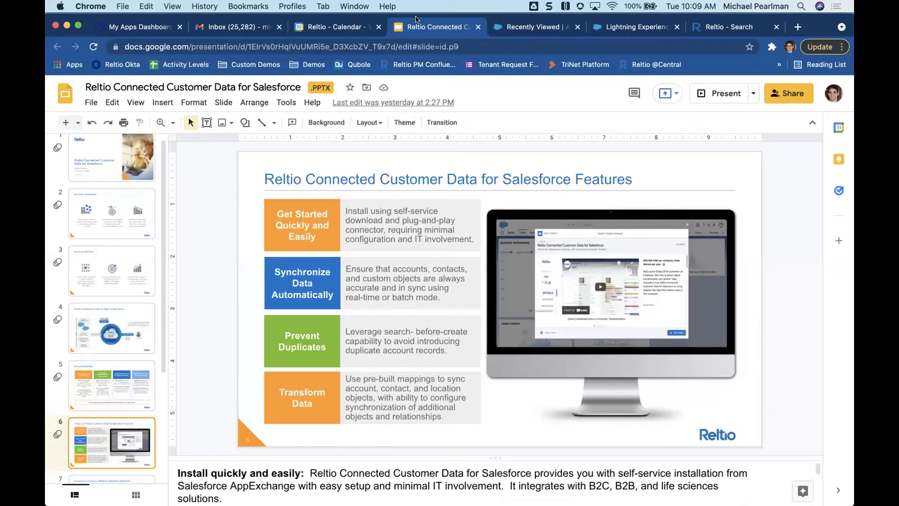
- Switch to the Salesforce 'Recently Viewed | Accounts' list
left_click(545, 27)
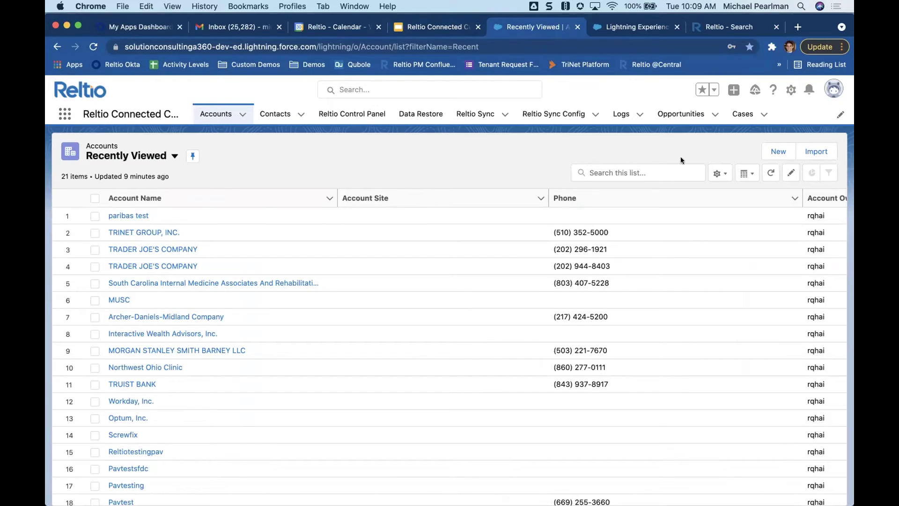
- Start a new account and search existing accounts for 'Caterprillar', which finds nothing
left_click(773, 154)
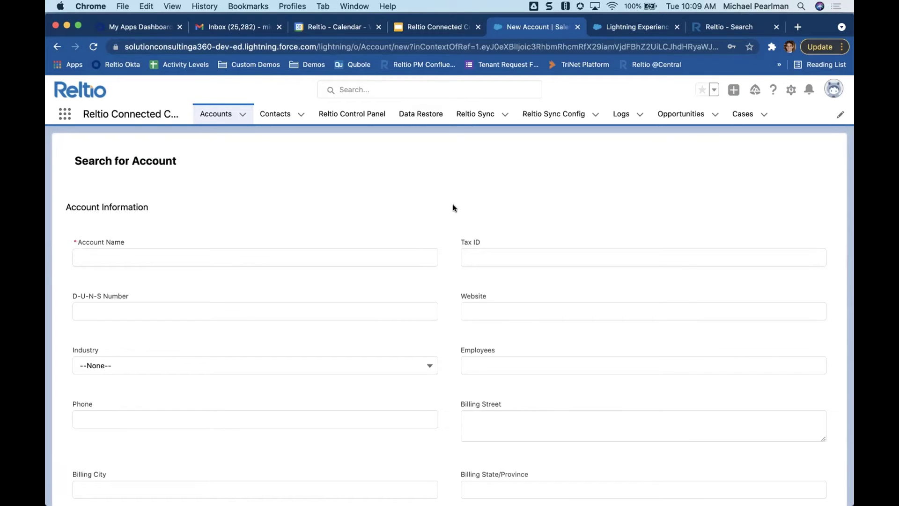
left_click(316, 258)
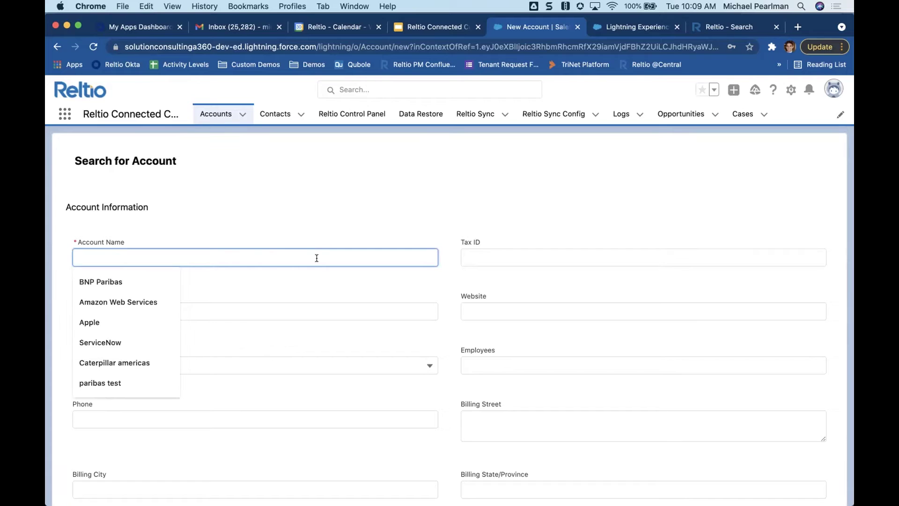
type("C")
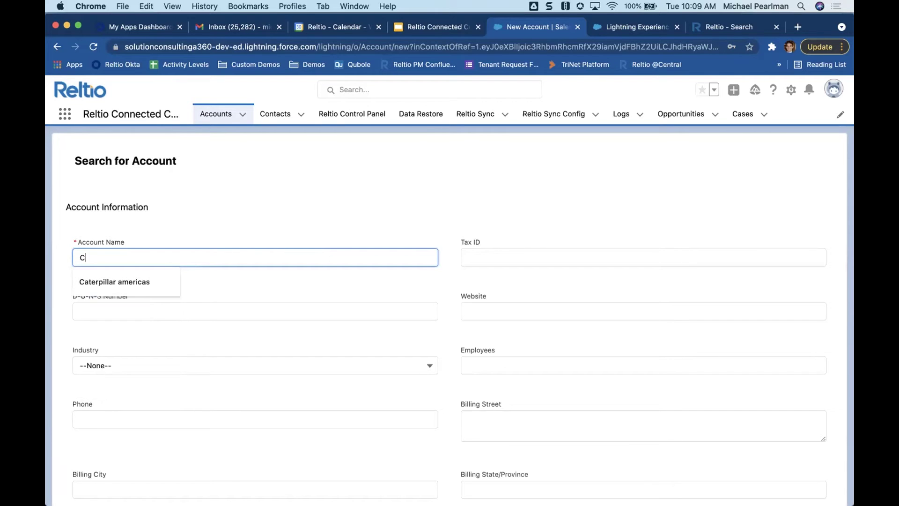
type("aterprillar")
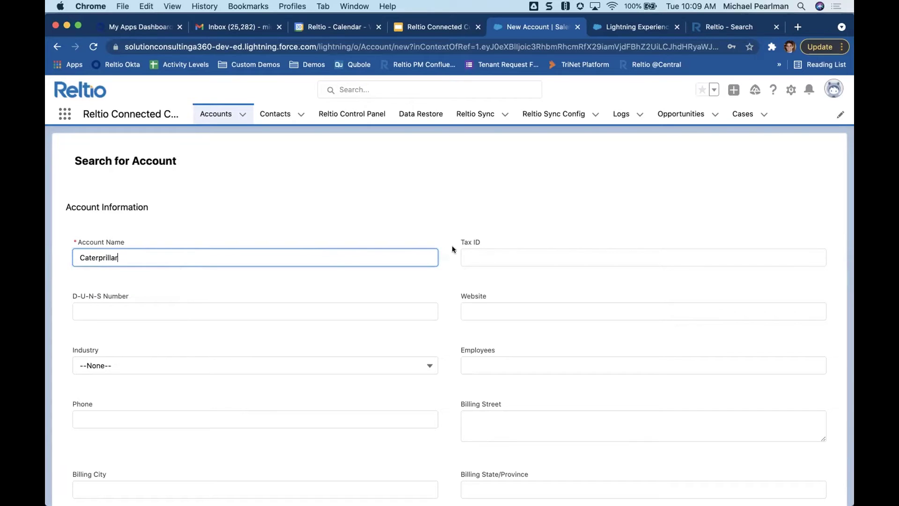
left_click(439, 255)
scroll(439, 256, "down", 3)
scroll(439, 256, "down", 1)
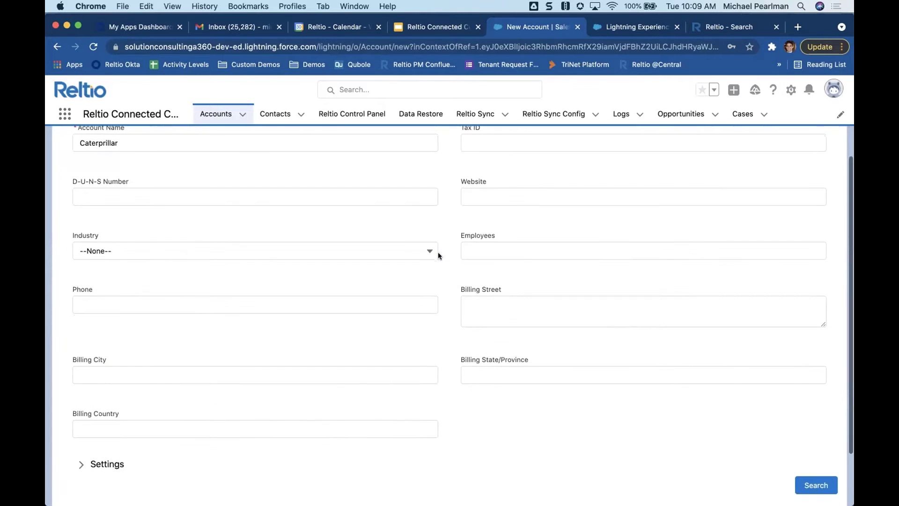
left_click(812, 481)
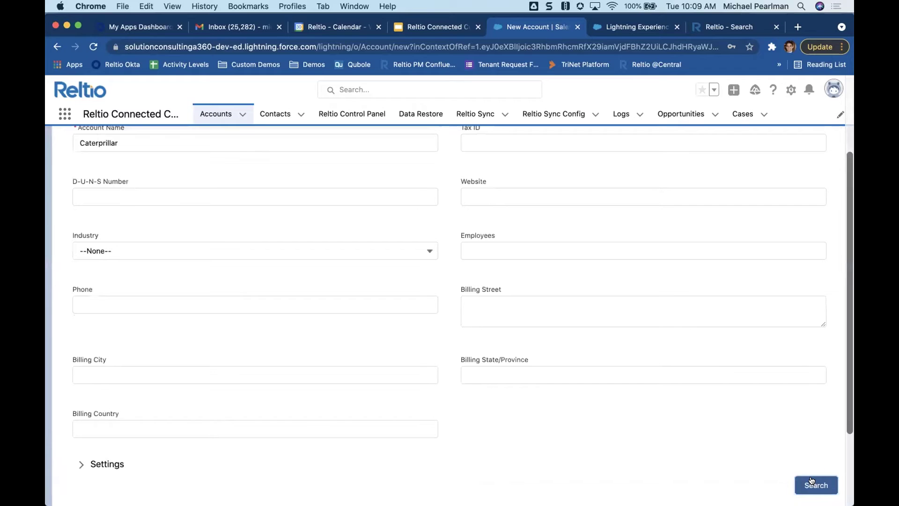
scroll(573, 475, "down", 3)
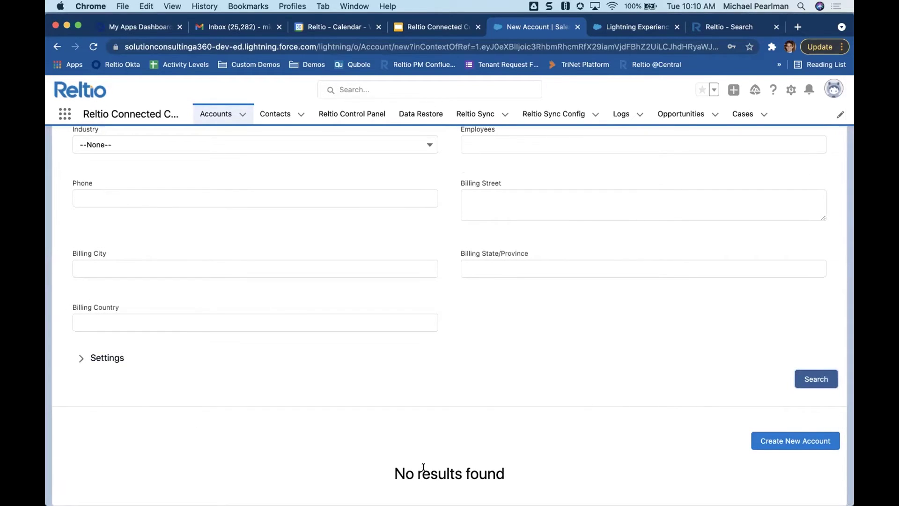
scroll(510, 406, "up", 4)
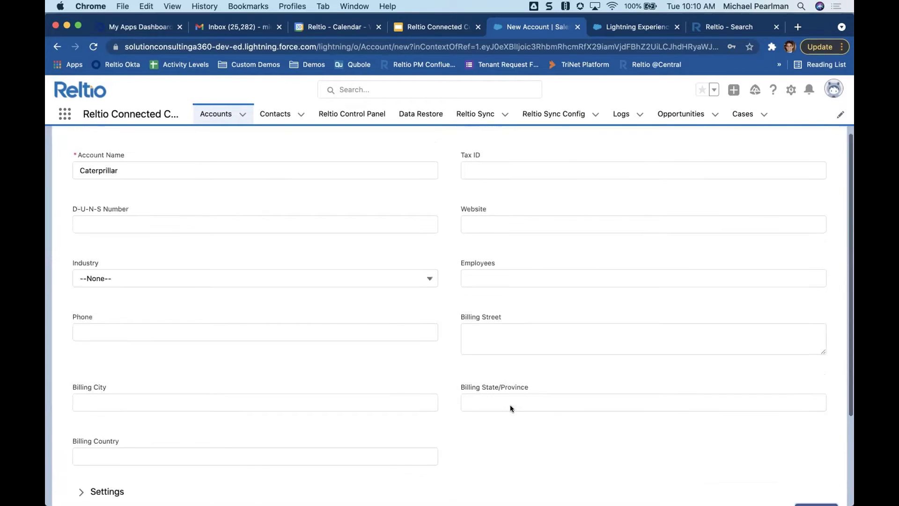
- Fix the name to 'Caterpillar', search again, and preview CATERPILLAR AMERICAS SERVICES CO
left_click(104, 170)
key("BackSpace")
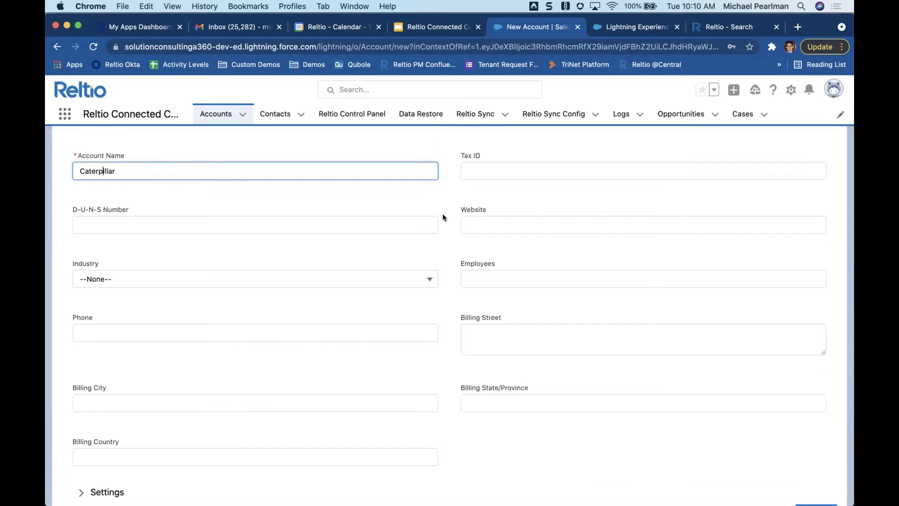
left_click(443, 217)
scroll(443, 215, "down", 3)
left_click(799, 384)
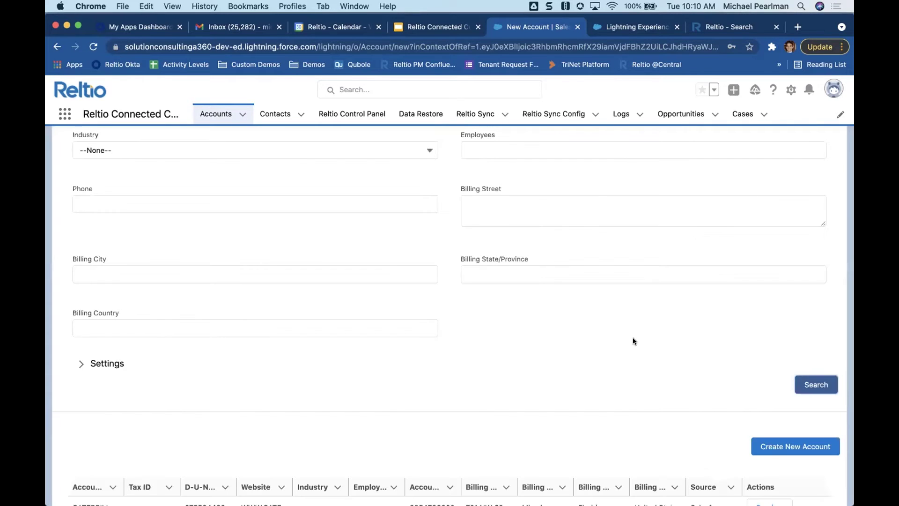
scroll(633, 341, "down", 5)
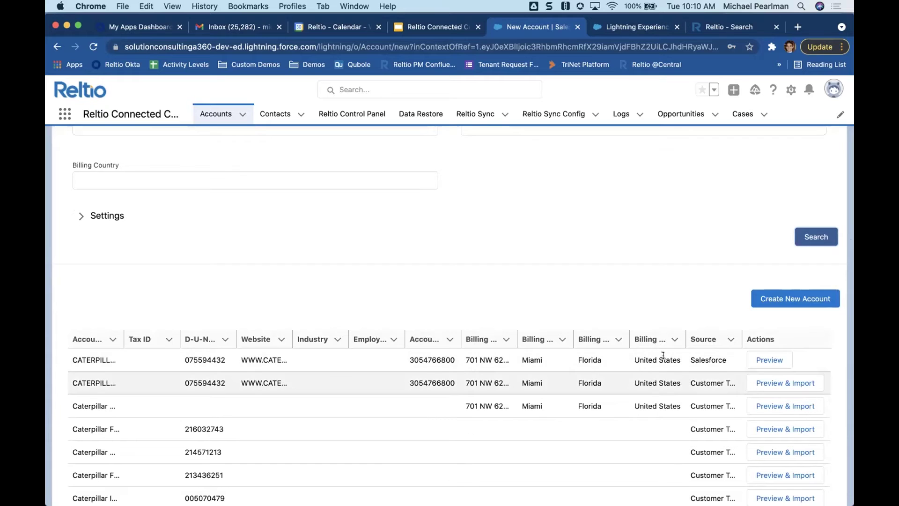
scroll(663, 356, "down", 2)
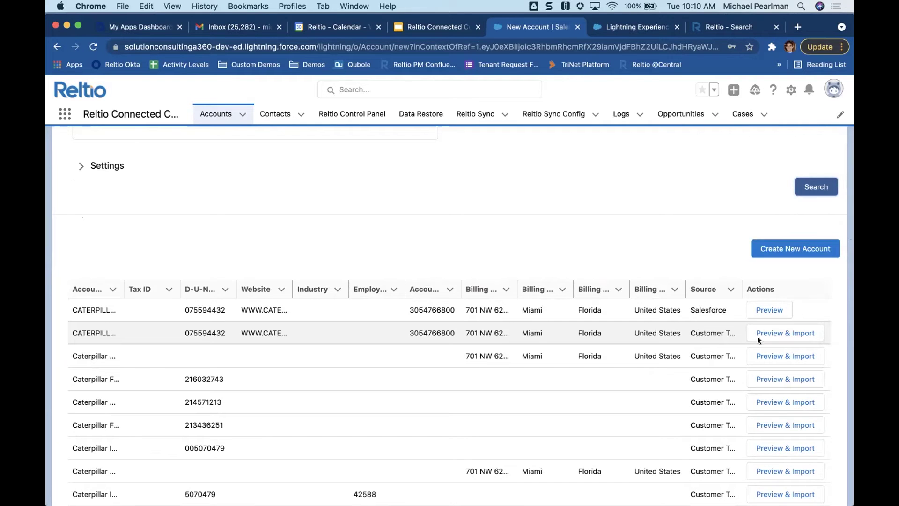
left_click(771, 333)
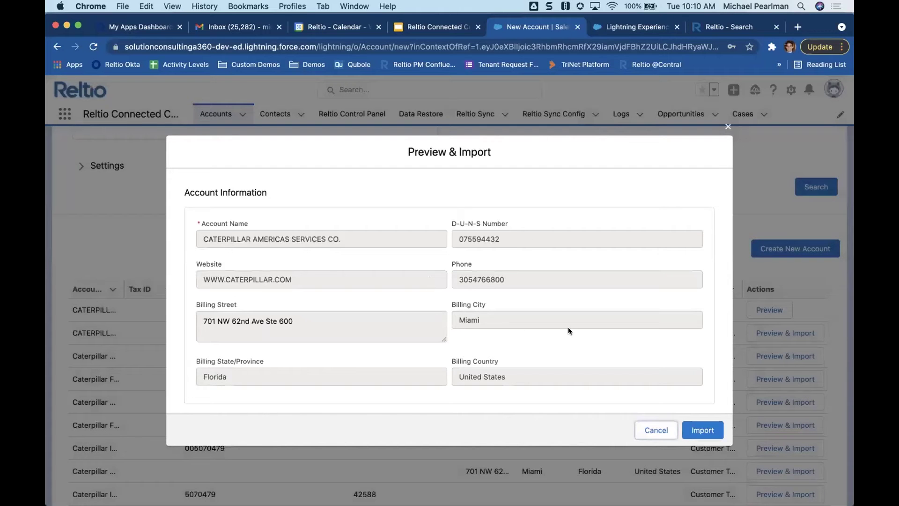
- Cancel the Caterpillar preview and search for 'Prudential Financial', which returns no matches
left_click(656, 428)
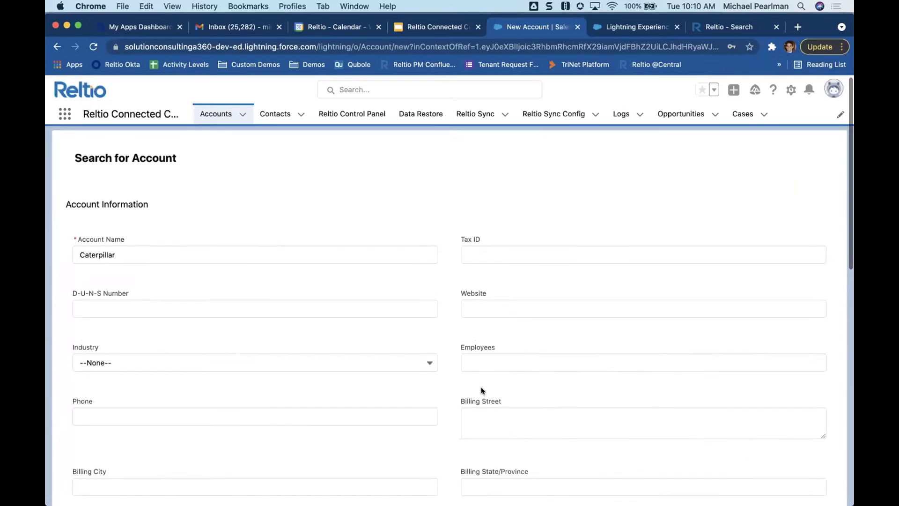
left_click(96, 256)
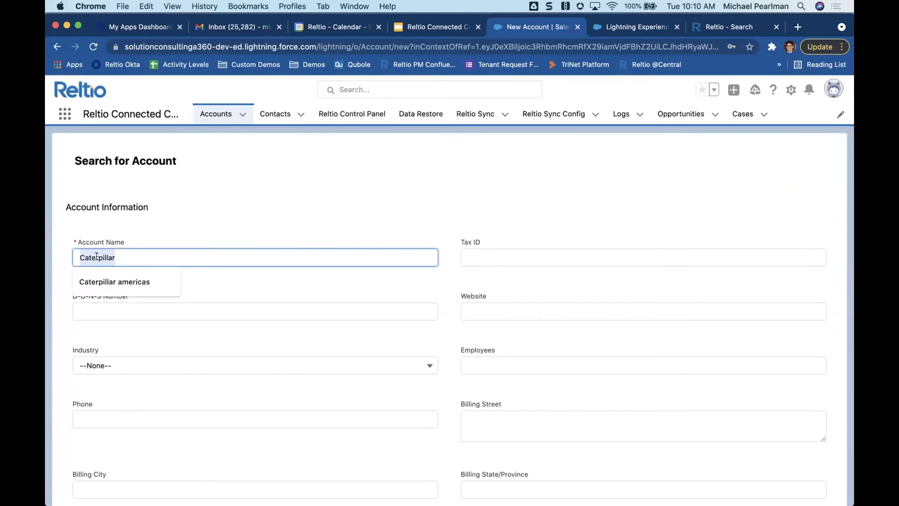
type("Prudential Financial")
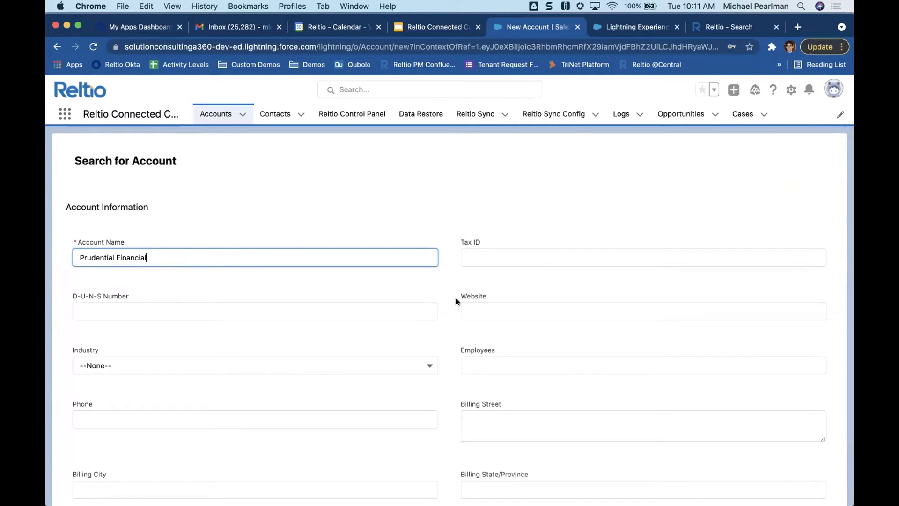
left_click(456, 298)
scroll(456, 298, "down", 3)
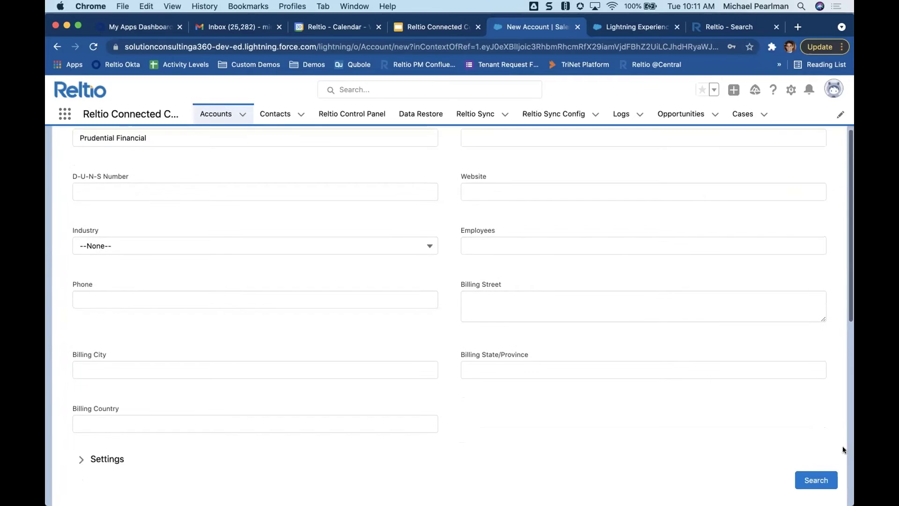
left_click(810, 474)
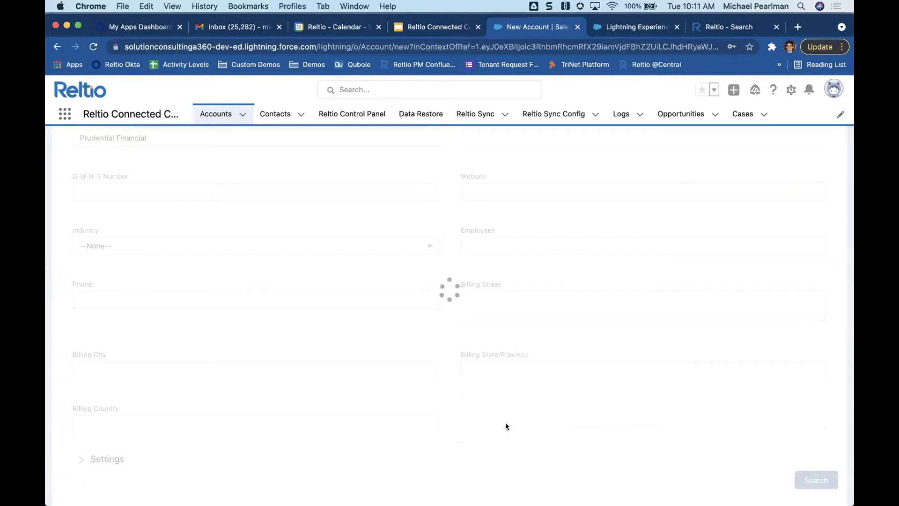
scroll(505, 426, "down", 2)
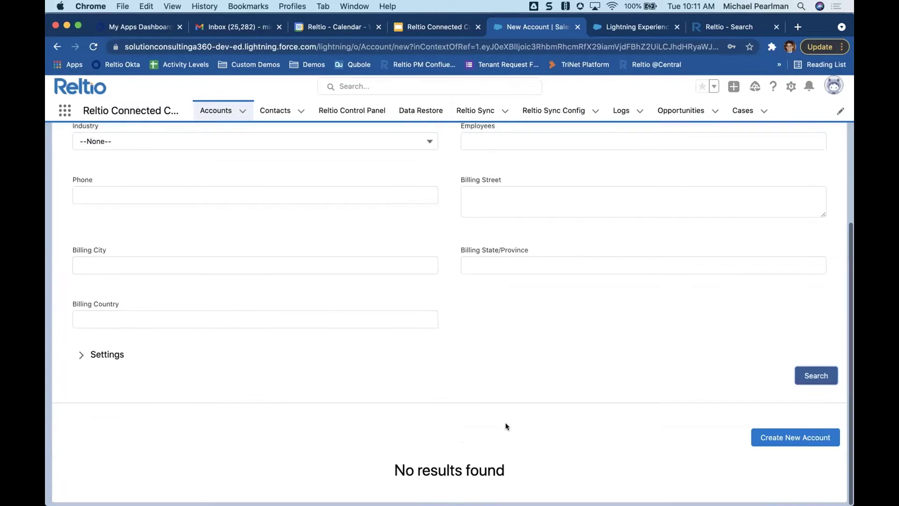
- Start a new Prudential Financial account and enter the company's phone number
left_click(805, 443)
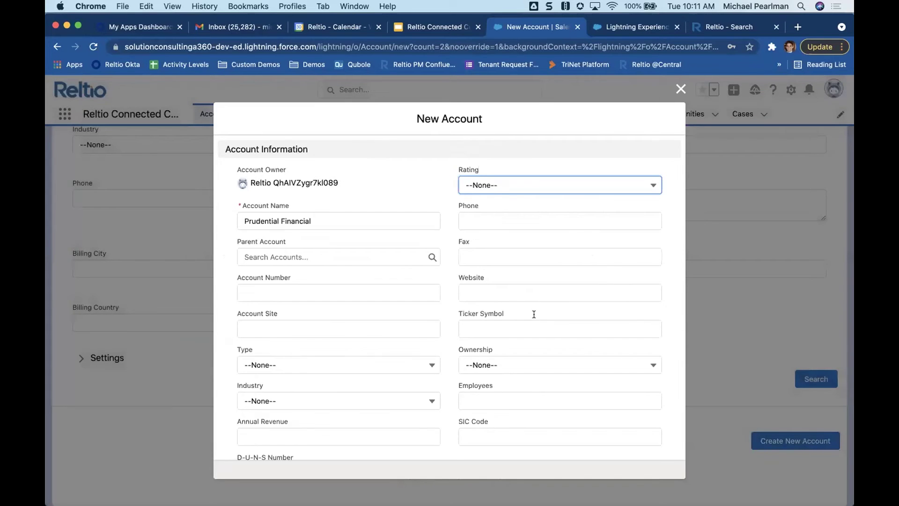
left_click(492, 216)
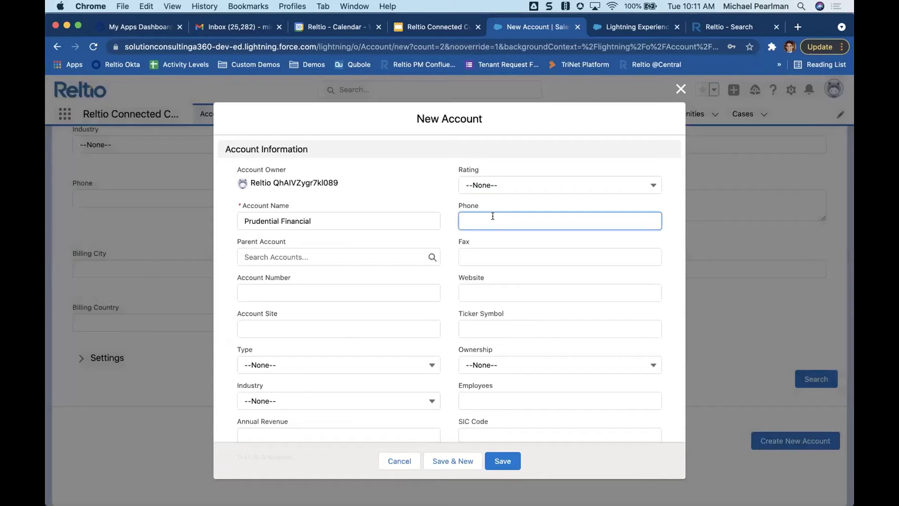
scroll(445, 280, "down", 3)
scroll(419, 311, "down", 4)
scroll(363, 367, "down", 3)
- Fill in the billing street, city Newark, state NJ, country US, and save the account
left_click(267, 255)
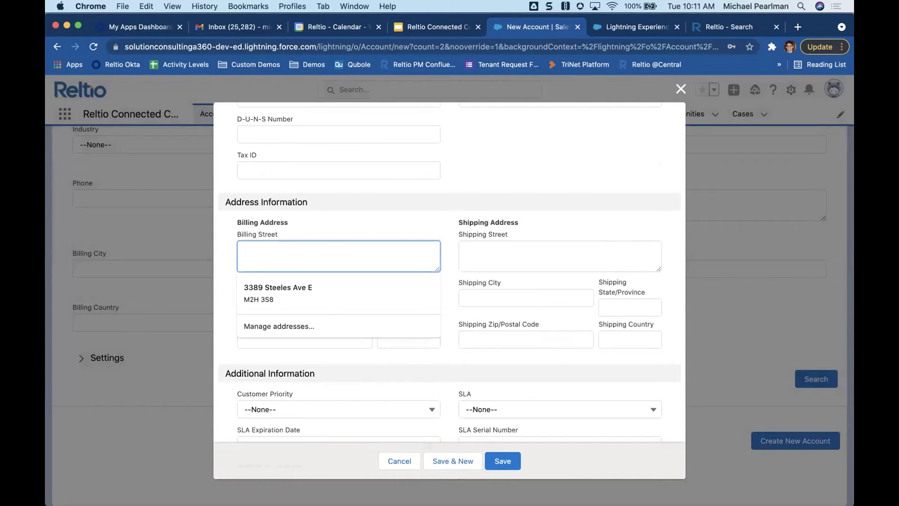
type("751 Bri")
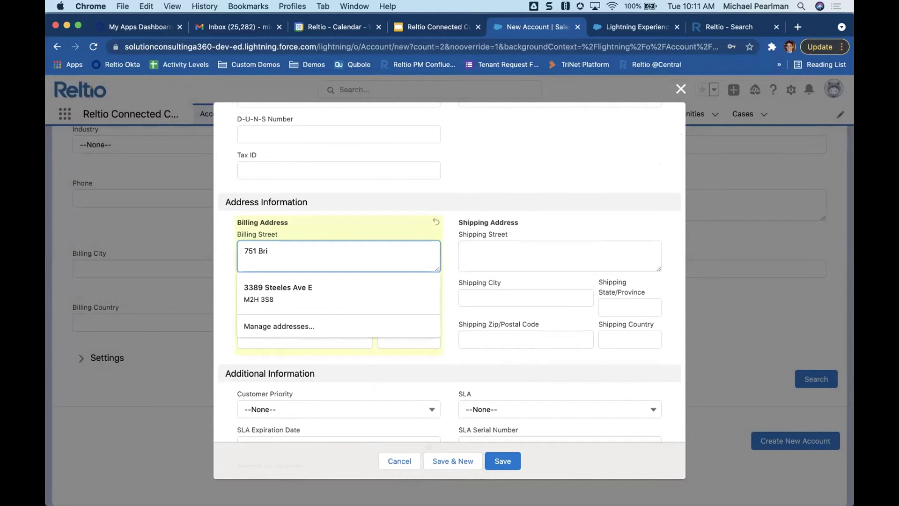
key("BackSpace")
type("oad st, prudential plaza")
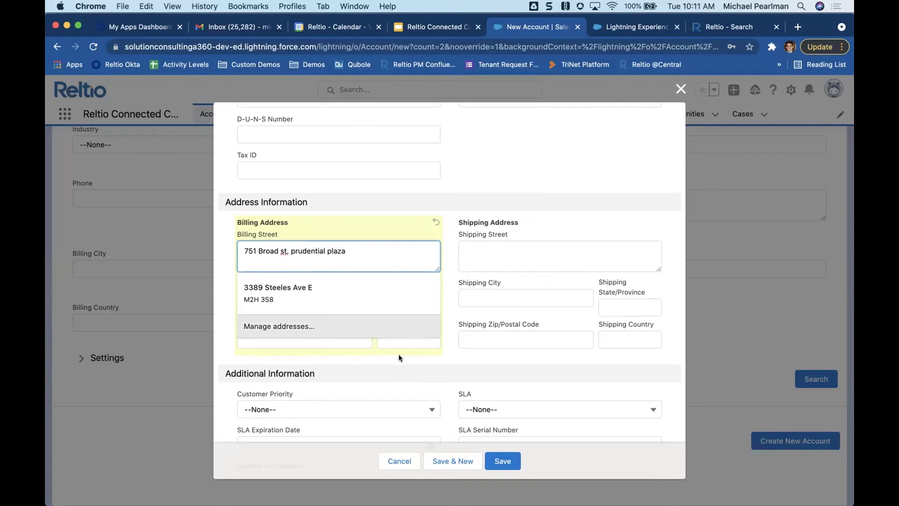
left_click(399, 358)
left_click(301, 298)
type("Newark")
key("Tab")
type("NJ")
key("Tab")
left_click(408, 337)
type("US")
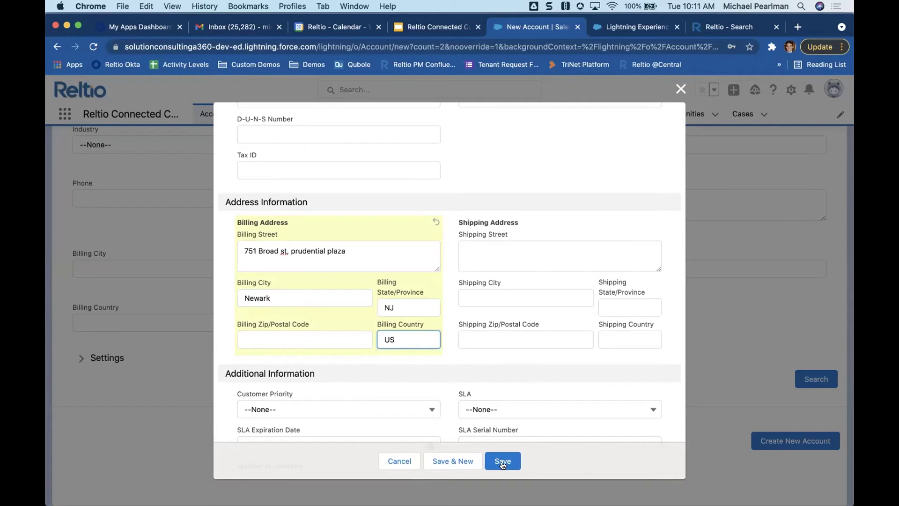
left_click(502, 462)
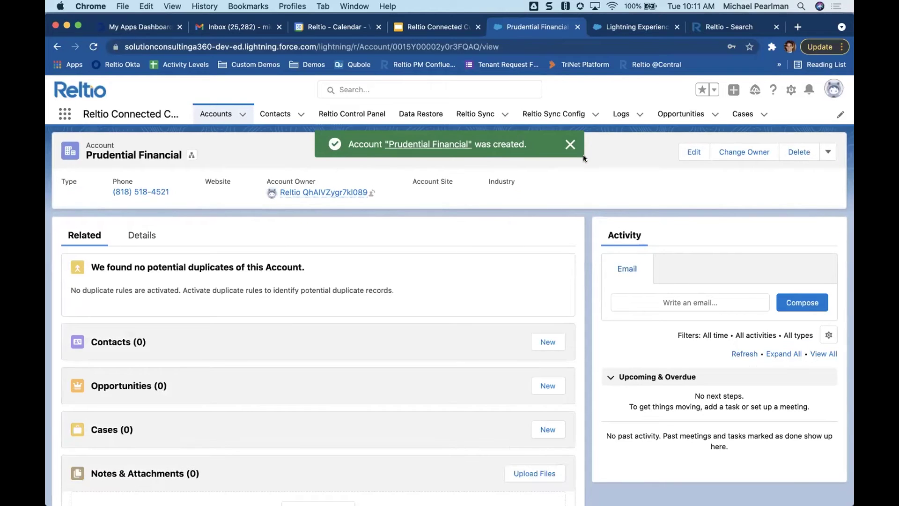
- Dismiss the account-created confirmation to view the Prudential Financial record
left_click(570, 143)
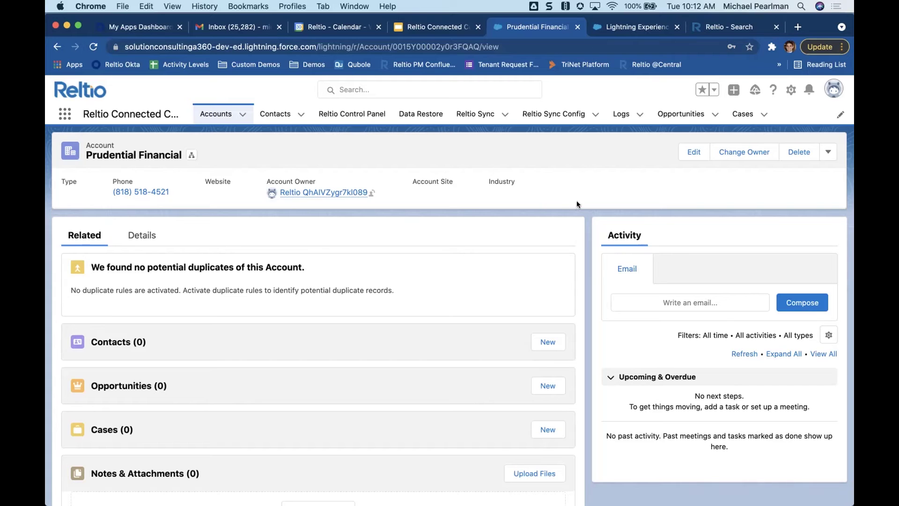
- Reload the Data Restore page, run a Salesforce-to-Reltio sync, and return to the Prudential Financial account
left_click(632, 29)
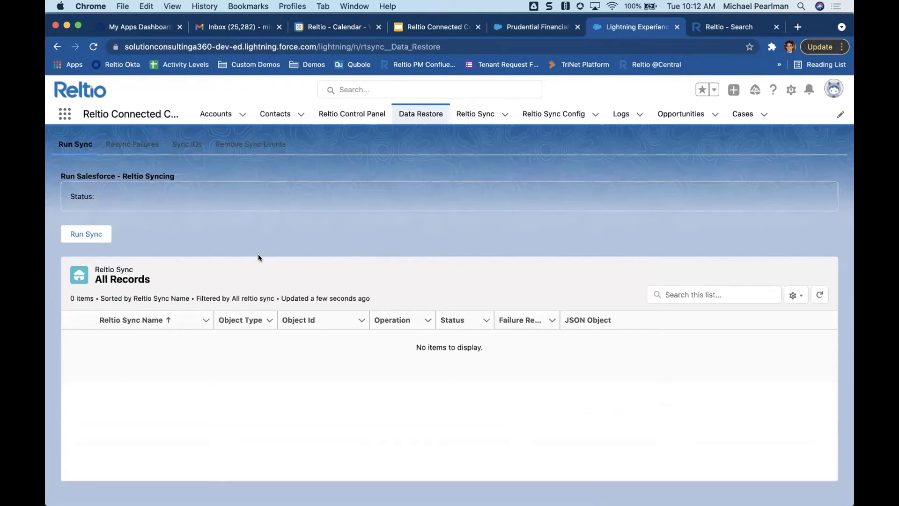
key("super+r")
left_click(92, 234)
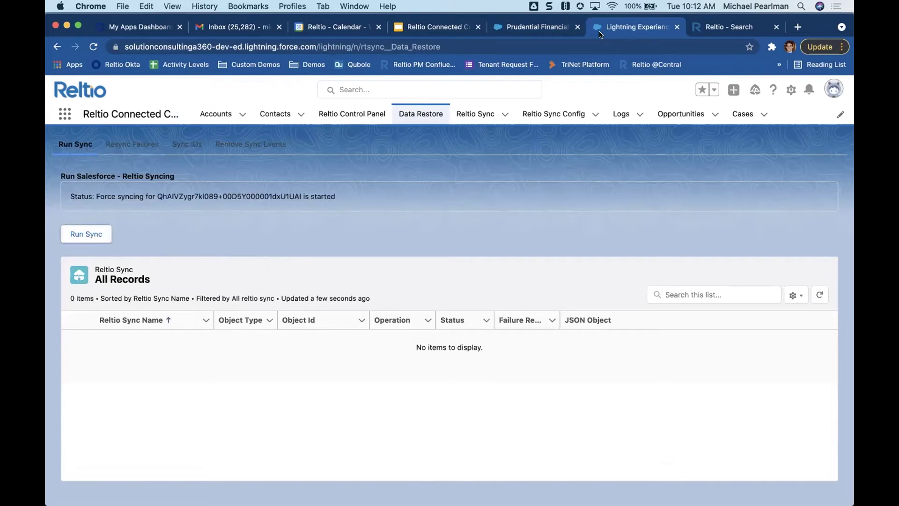
left_click(554, 33)
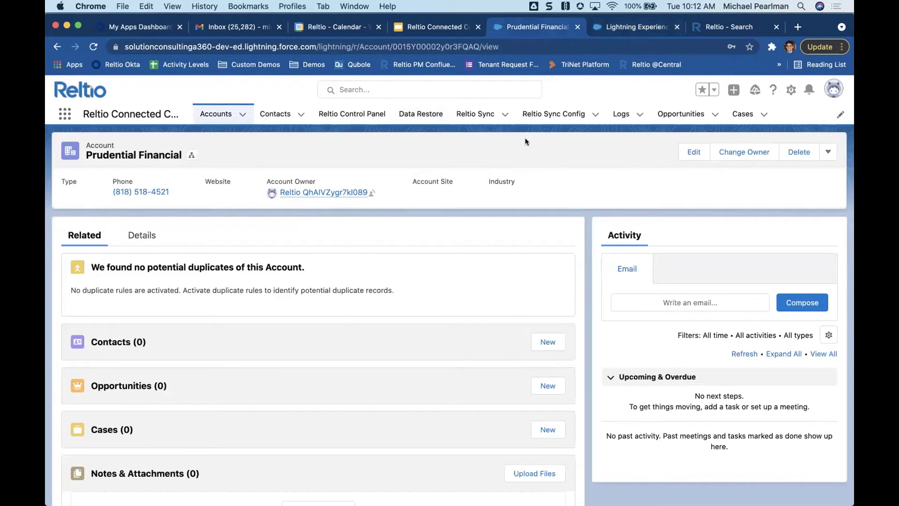
- Copy the account ID from the Salesforce URL and search it in Reltio to open the profile
double_click(428, 46)
key("super+c")
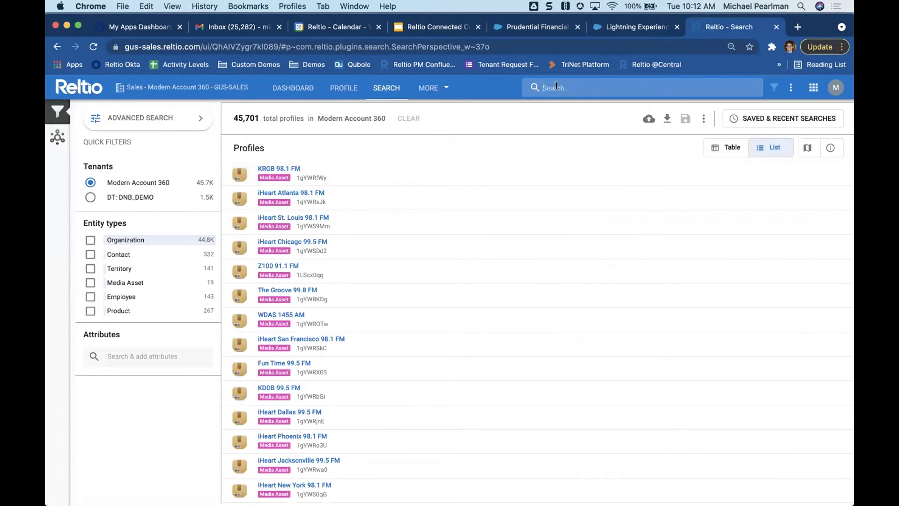
key("super+v")
key("Return")
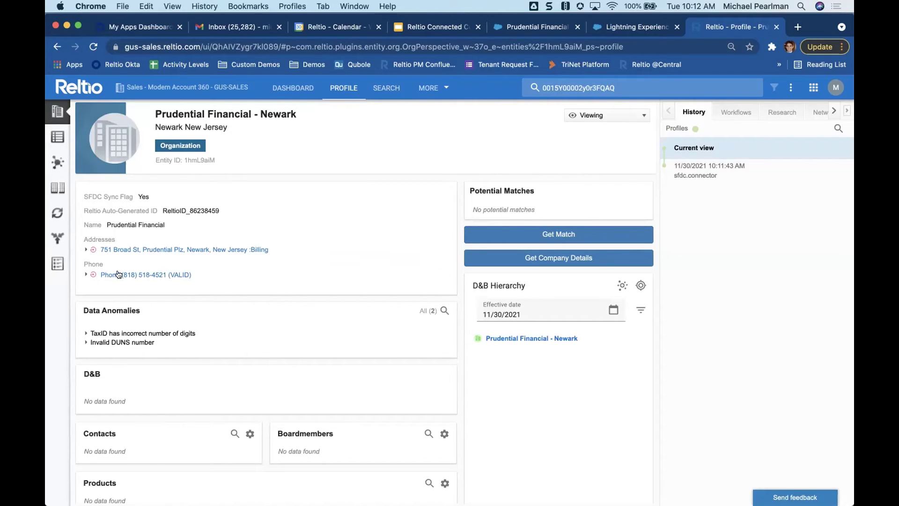
- Expand and collapse the Billing address and Phone rows to review their details
left_click(82, 251)
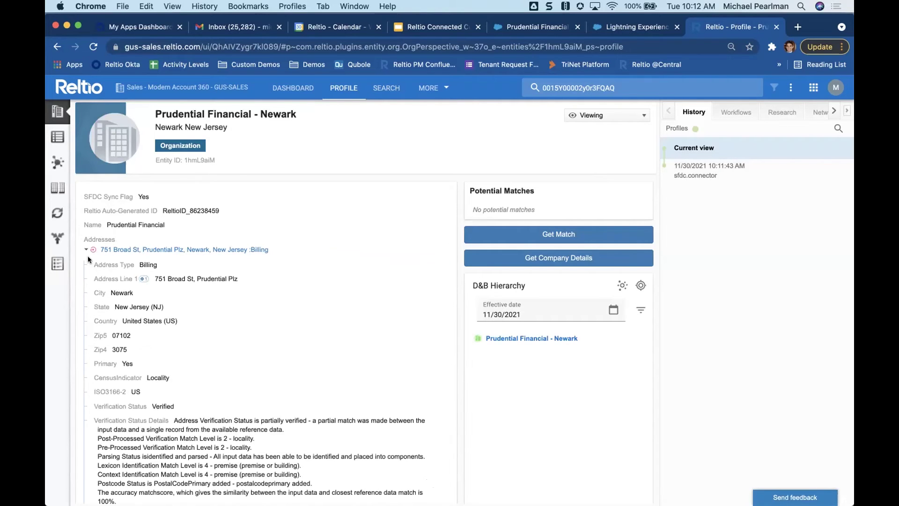
left_click(85, 251)
left_click(85, 274)
left_click(85, 275)
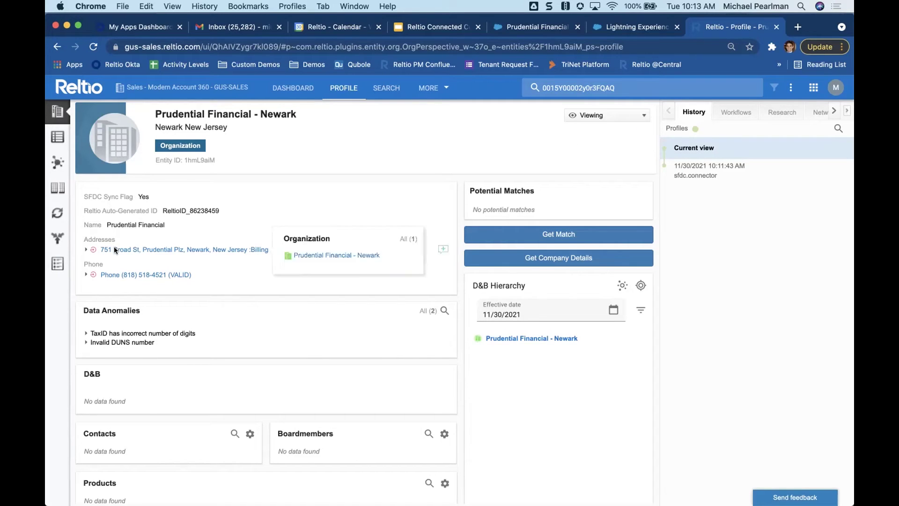
left_click(58, 238)
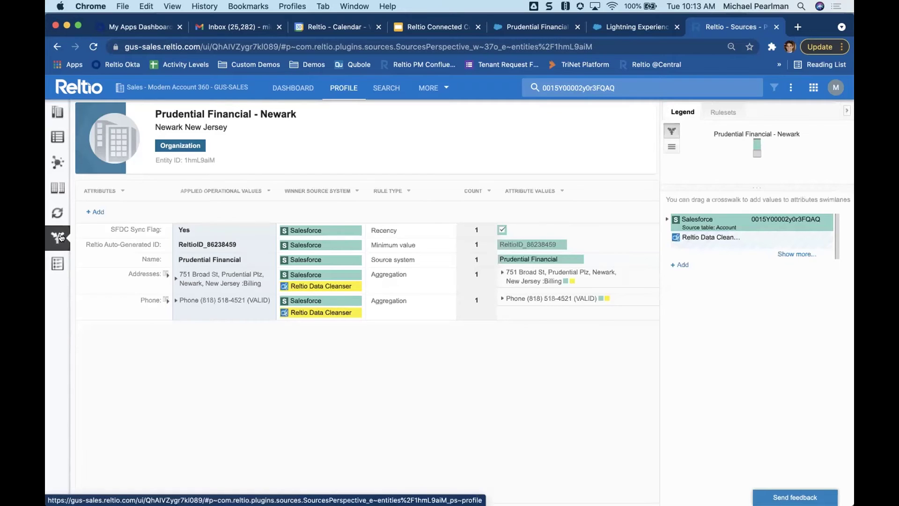
mouse_move(694, 220)
left_click(57, 112)
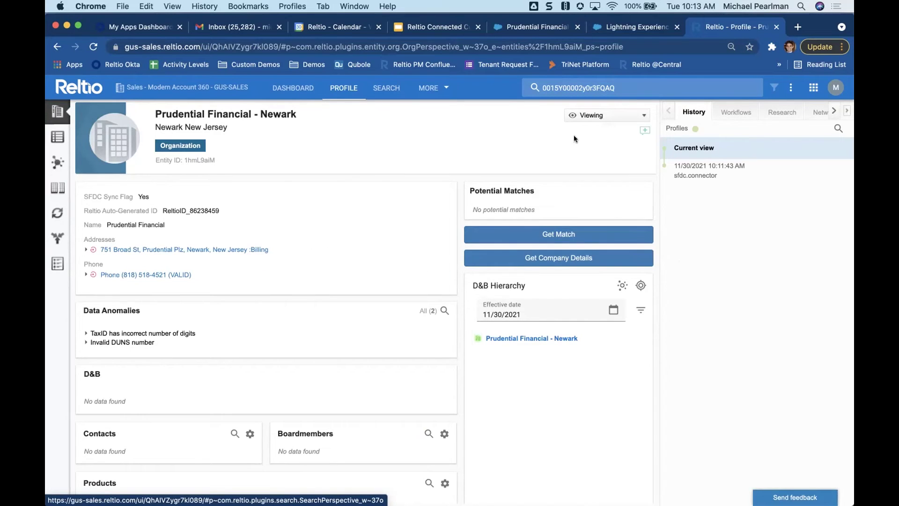
- Switch the Reltio profile into editing mode, glancing back at the Salesforce record
left_click(593, 117)
left_click(590, 133)
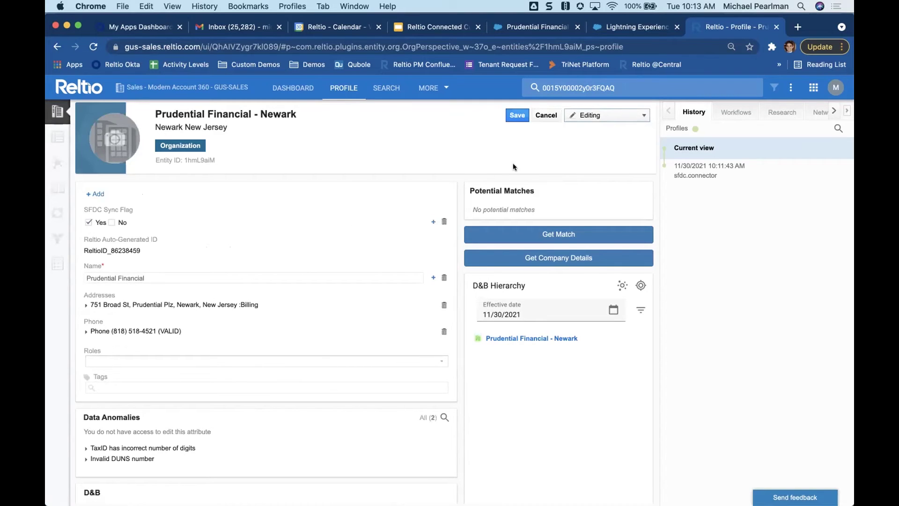
left_click(559, 32)
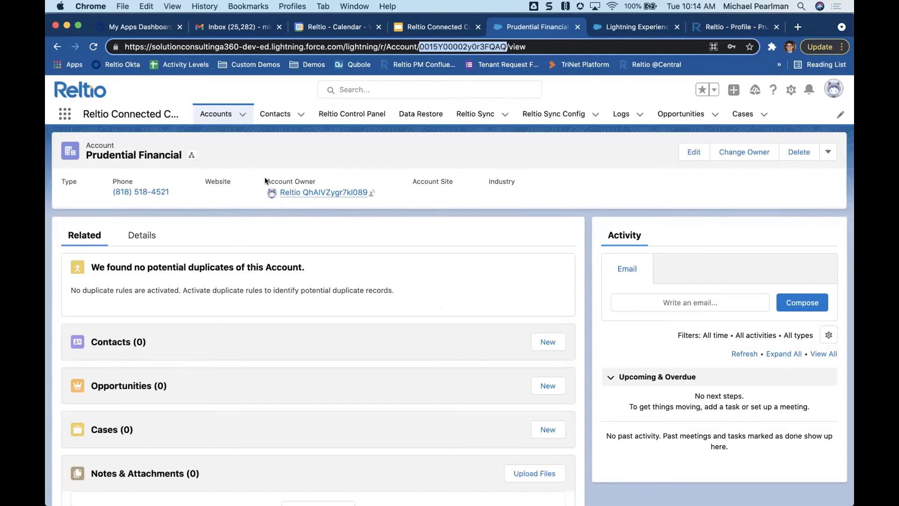
left_click(709, 35)
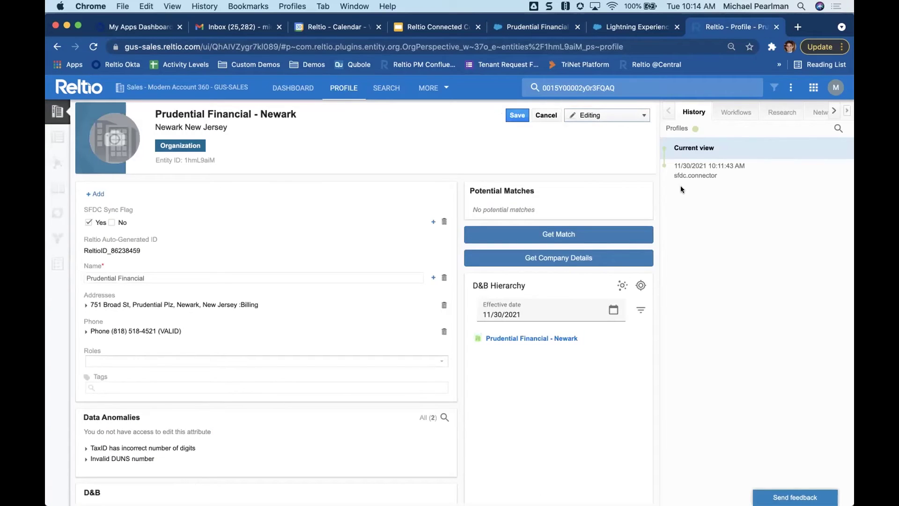
- Insert the first Prudential Financial - Newark web result as Website URL and save the profile
left_click(764, 107)
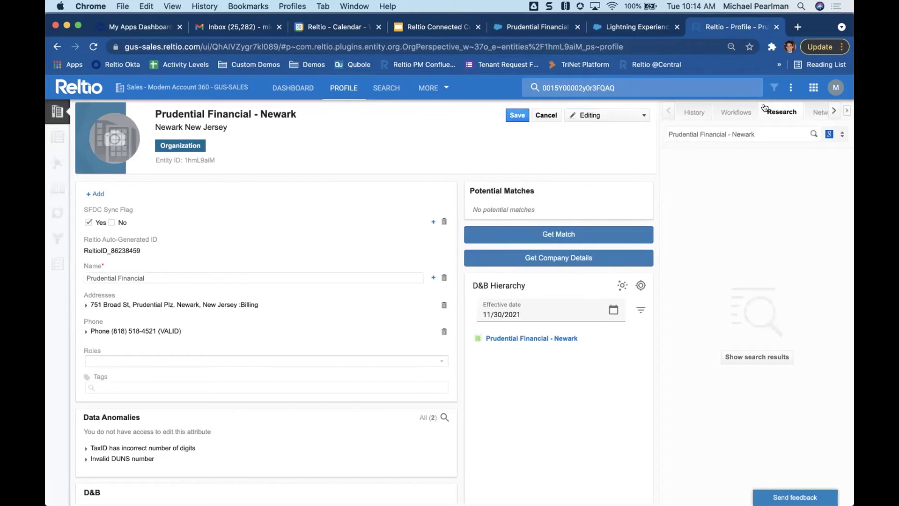
left_click(808, 133)
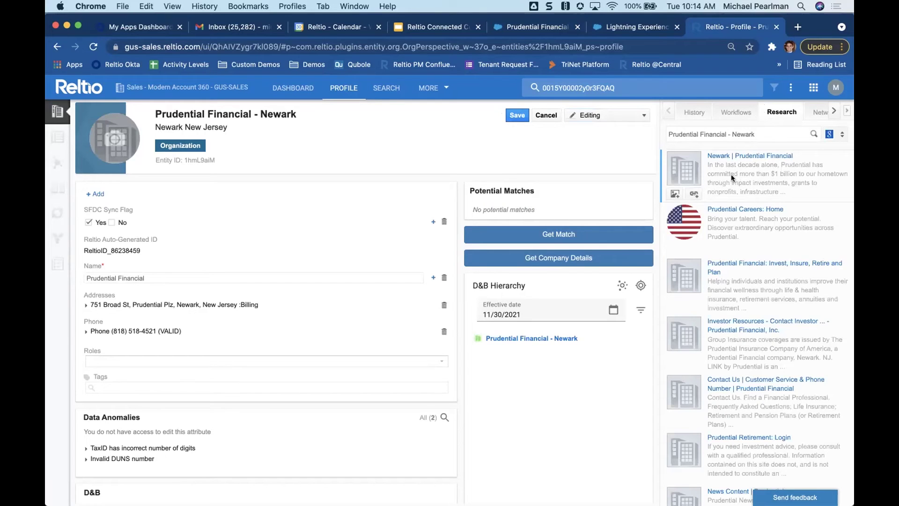
left_click(693, 195)
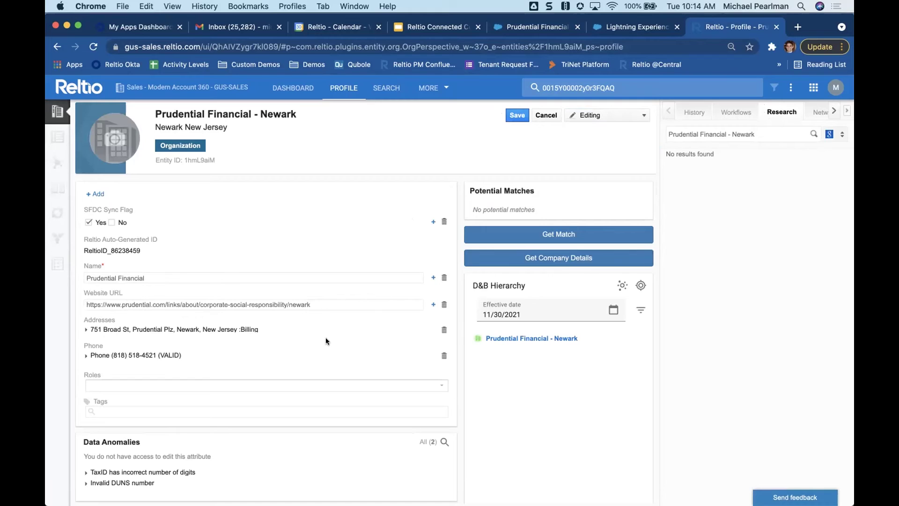
left_click(514, 117)
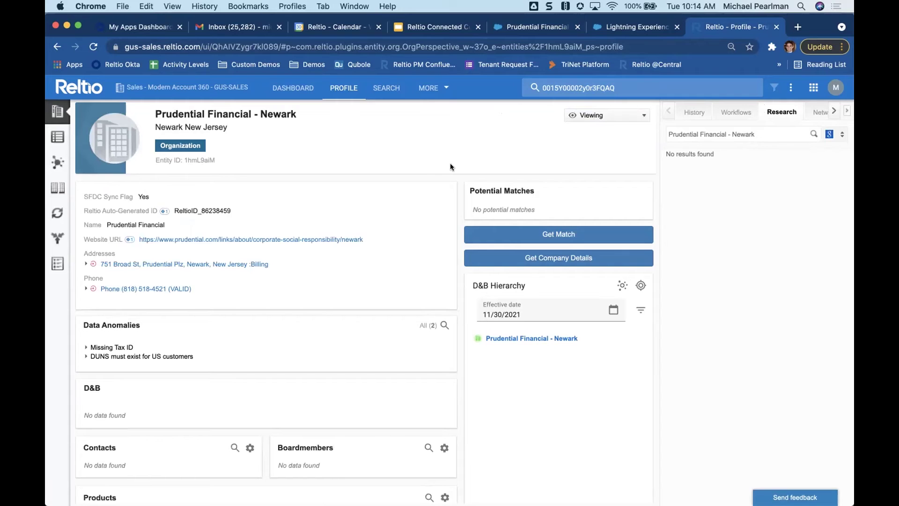
- Reload the Prudential Financial account to show the synced prudential.com Newark Website URL
left_click(555, 29)
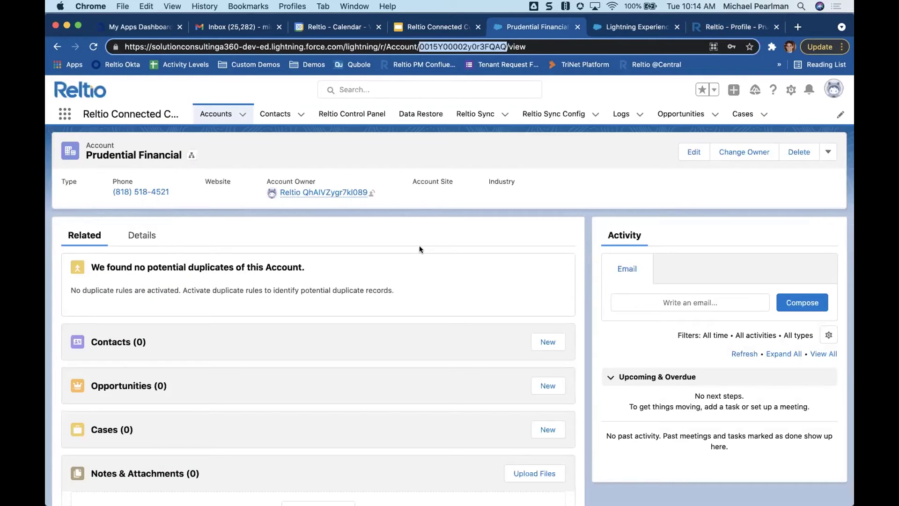
key("Return")
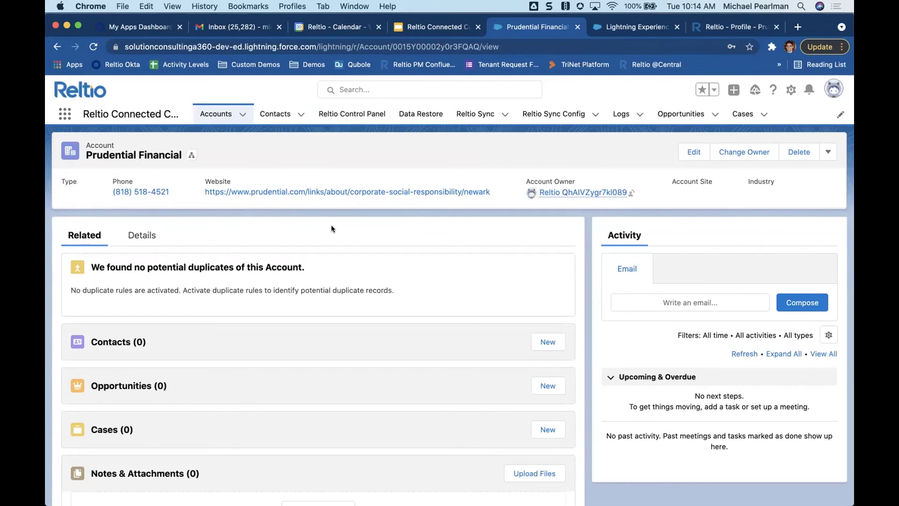
- Open the account's Details and scroll through its phone, website and billing address fields
left_click(141, 234)
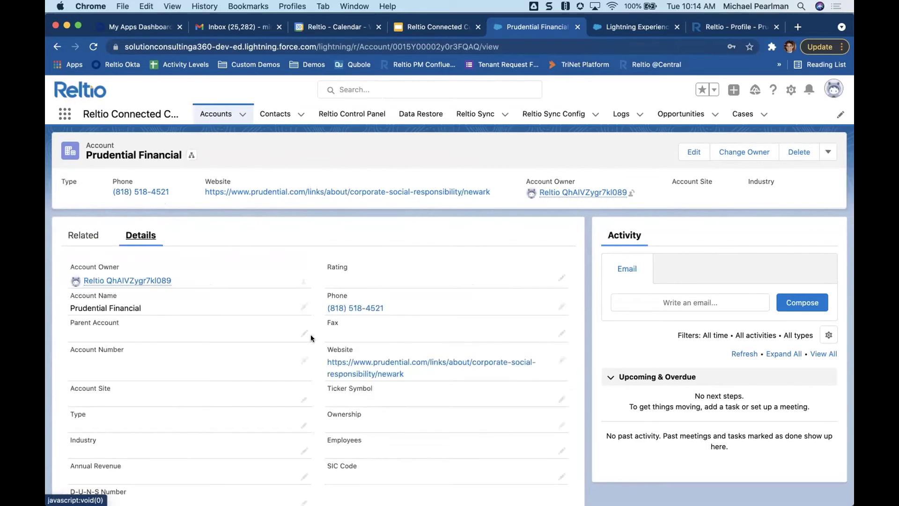
scroll(311, 336, "down", 3)
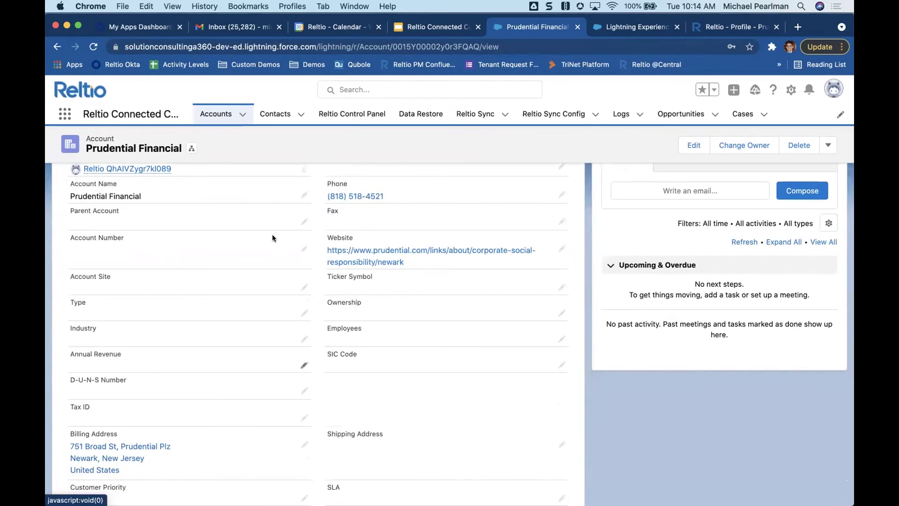
scroll(272, 311, "up", 2)
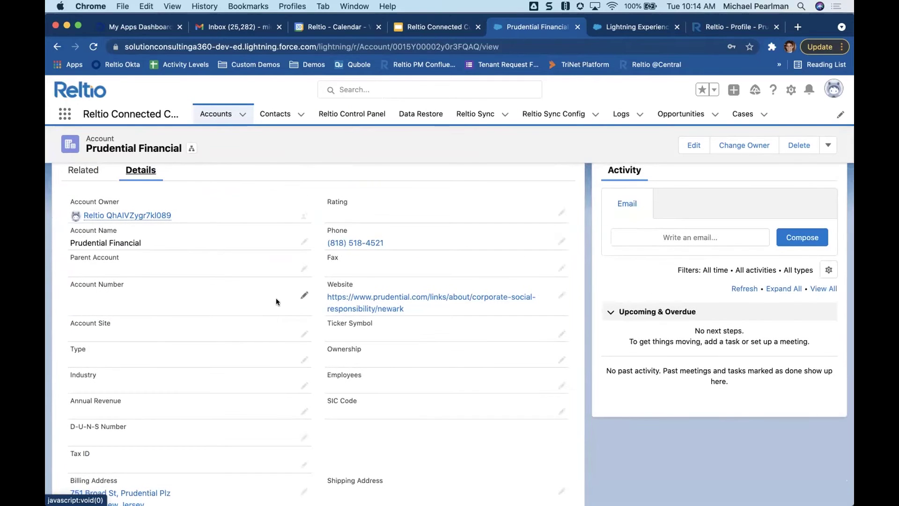
scroll(317, 384, "down", 2)
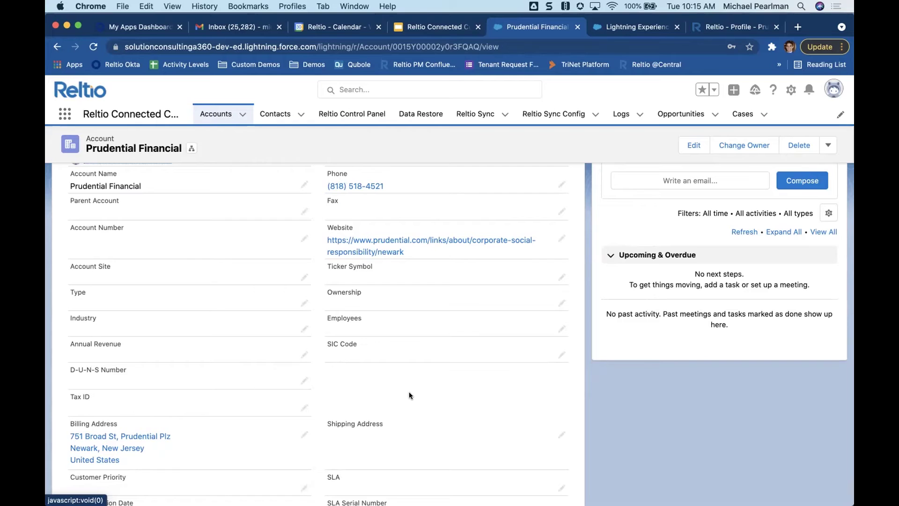
- Search for existing accounts named 'Prudential Financial' from the New Account flow
left_click(216, 113)
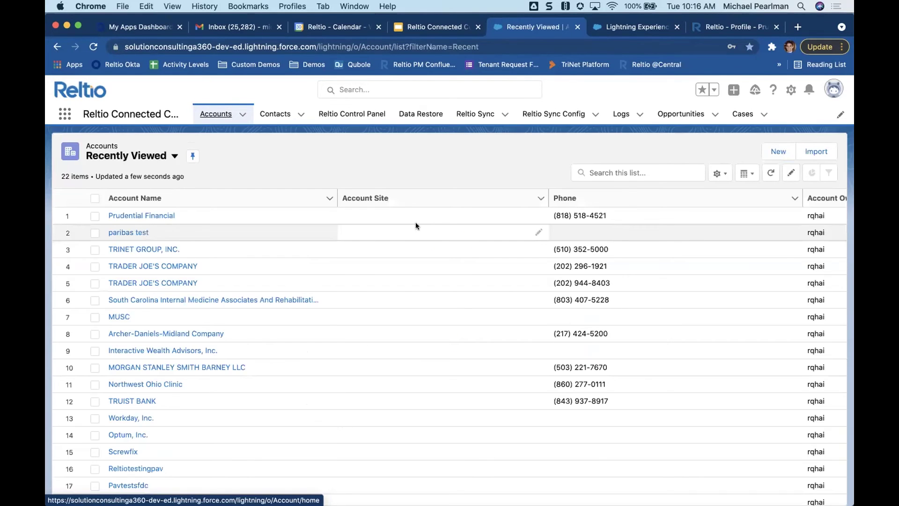
left_click(772, 155)
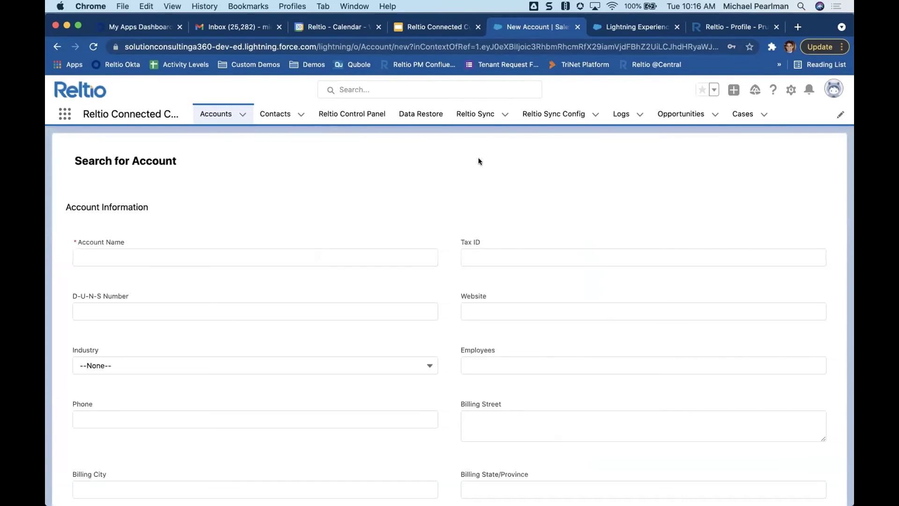
left_click(218, 254)
type("P")
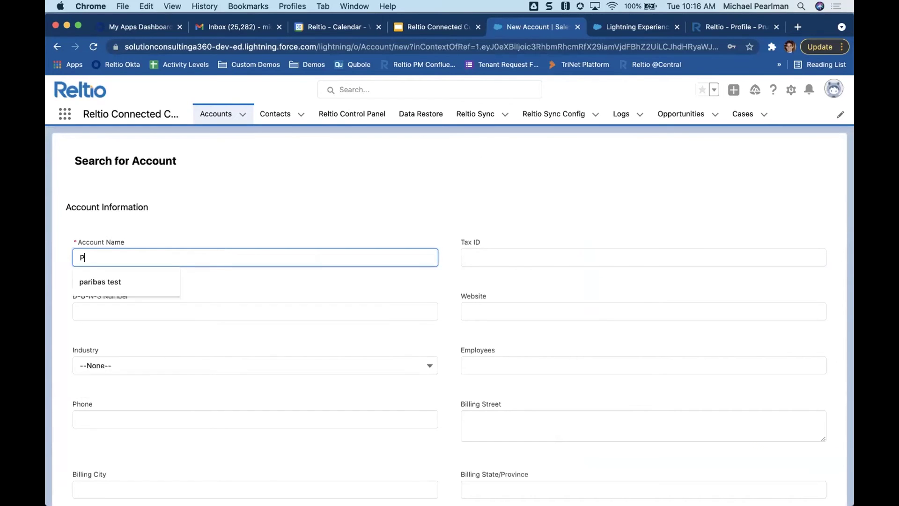
type("rudential")
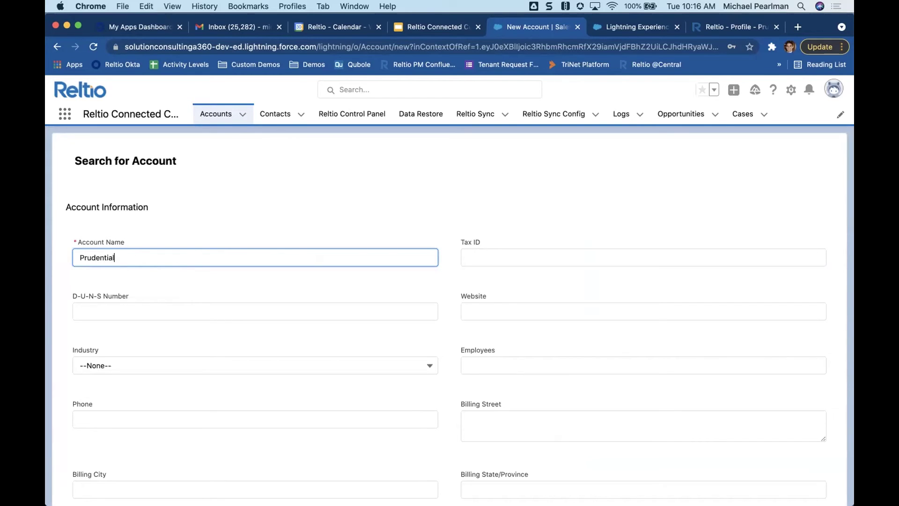
type(" Financial")
scroll(437, 294, "down", 3)
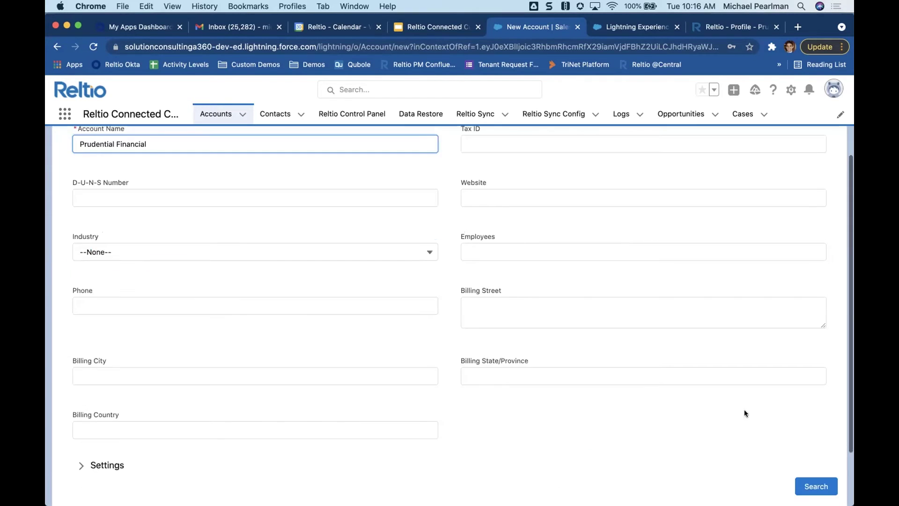
left_click(816, 486)
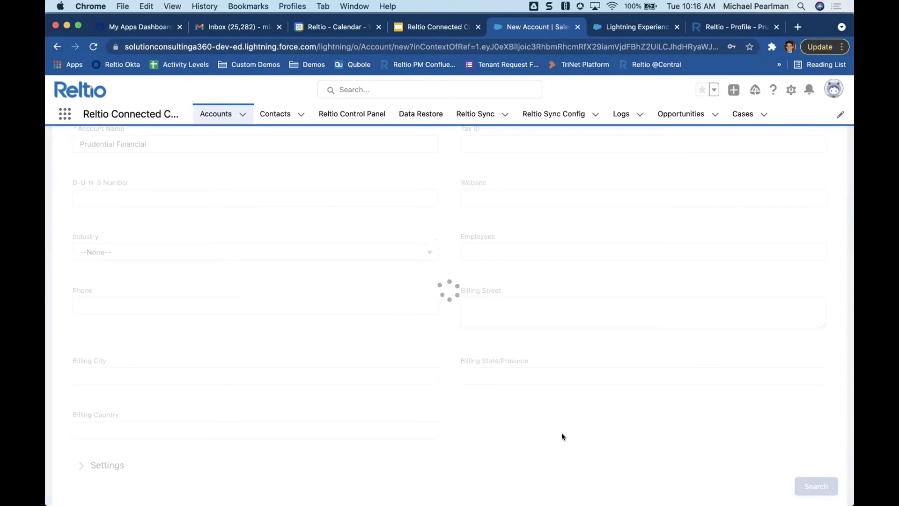
- Review the two matching Prudential rows and start a new account prefilled with Prudential Financial
scroll(562, 436, "down", 4)
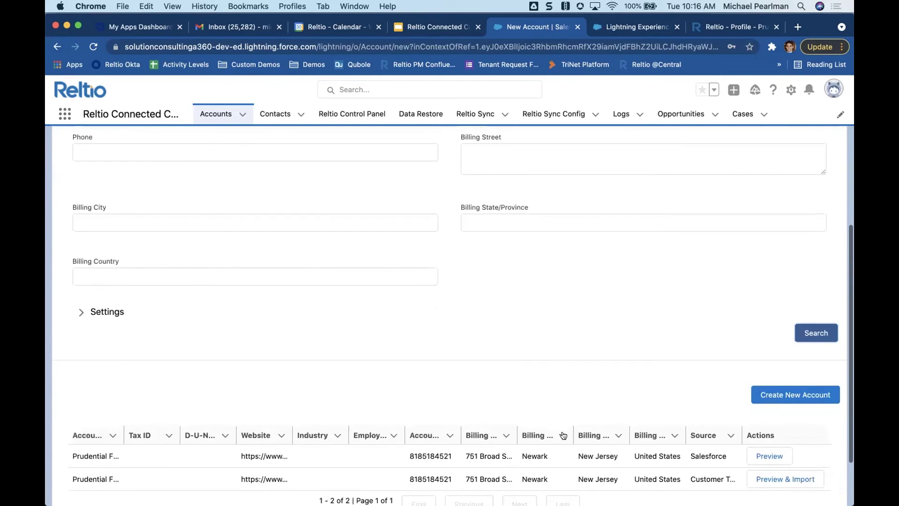
scroll(563, 435, "down", 2)
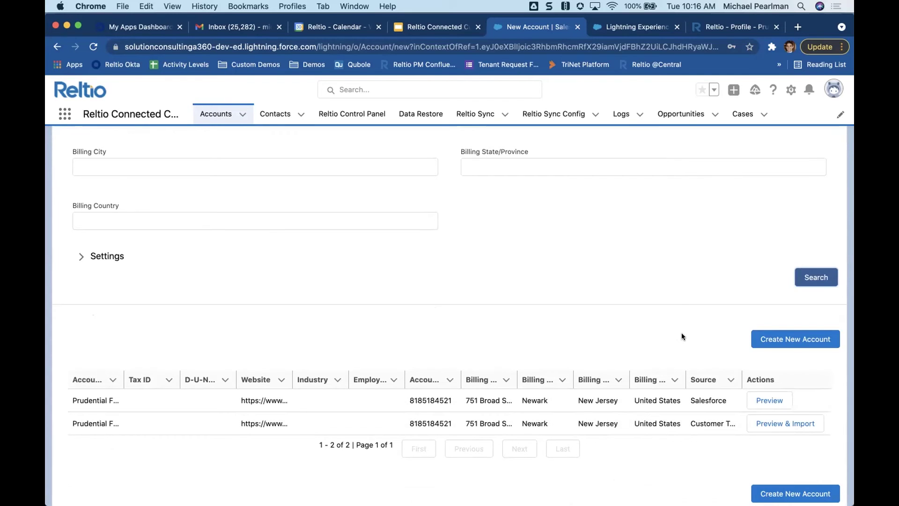
left_click(773, 334)
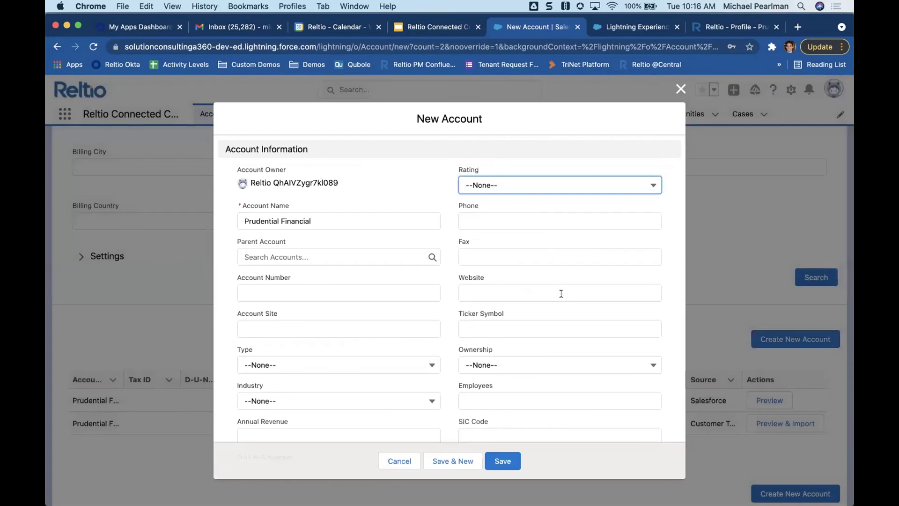
- Enter the account's phone number and its billing street address
left_click(477, 216)
scroll(438, 316, "down", 3)
scroll(442, 303, "down", 5)
left_click(315, 282)
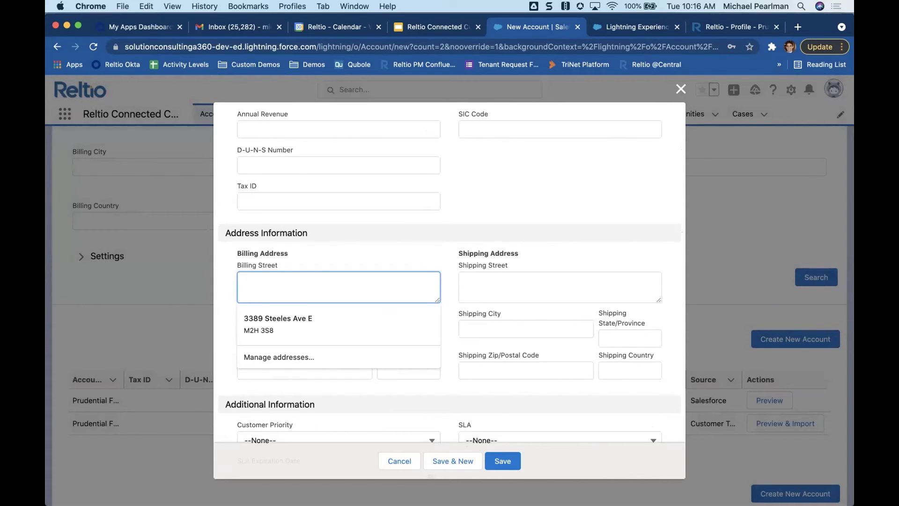
type("751 Broad")
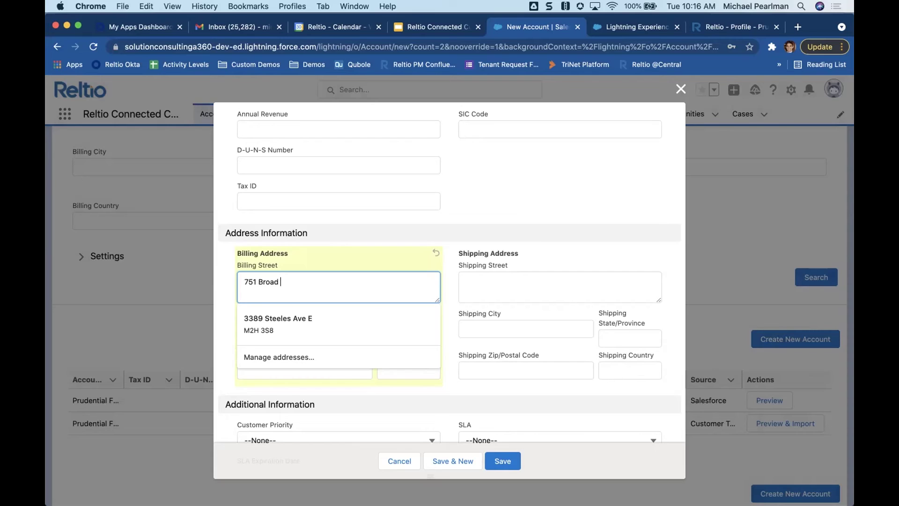
type("st, prudential pla")
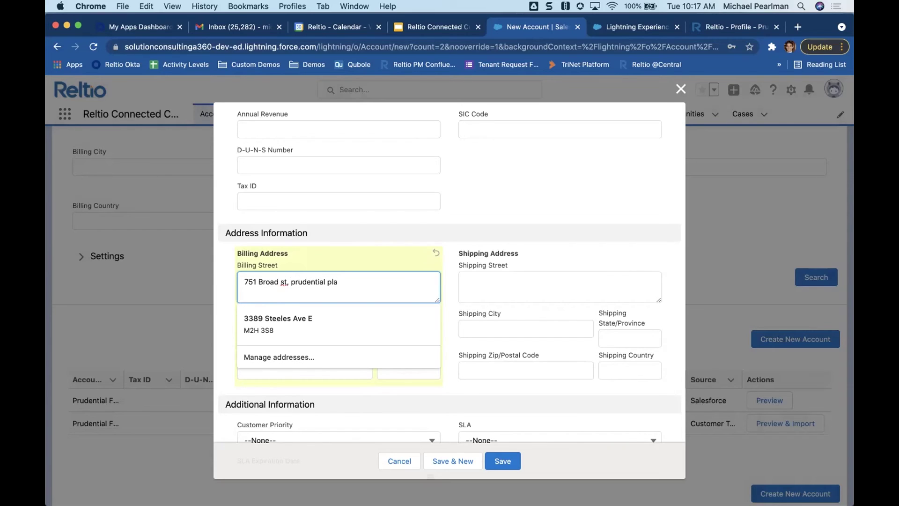
type("za")
left_click(451, 285)
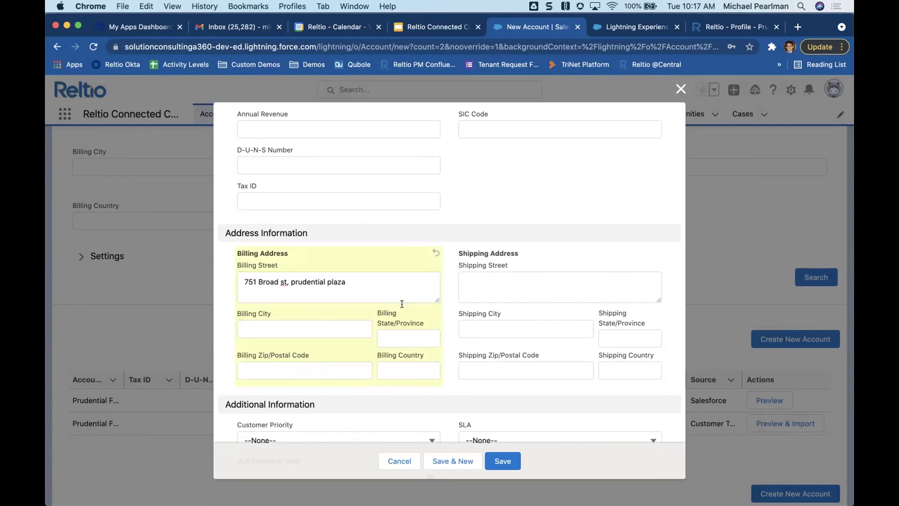
- Set billing city Newark, state NJ and country US, then save the account
left_click(331, 327)
type("newark")
key("Tab")
type("NJ")
left_click(420, 368)
type("US")
left_click(504, 452)
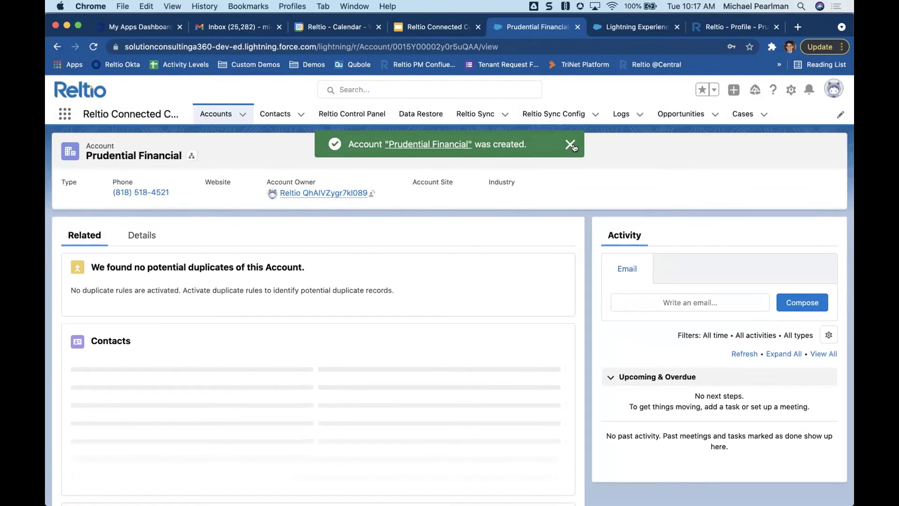
- Dismiss the creation toast and run a Salesforce-to-Reltio force sync from the reloaded Data Restore page
left_click(569, 144)
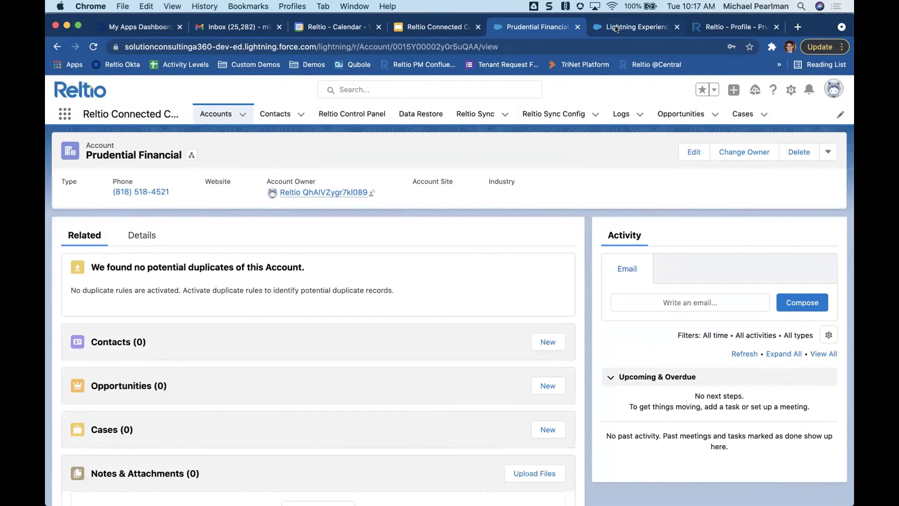
left_click(616, 28)
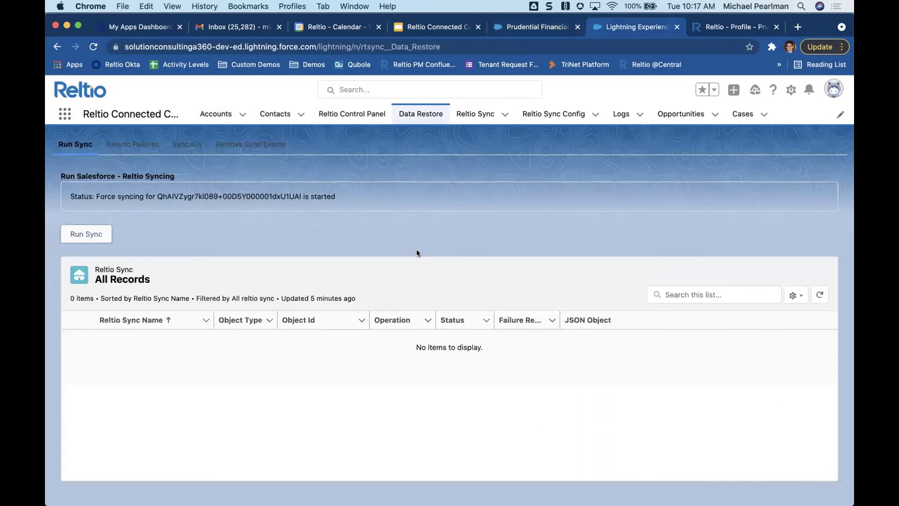
key("super+r")
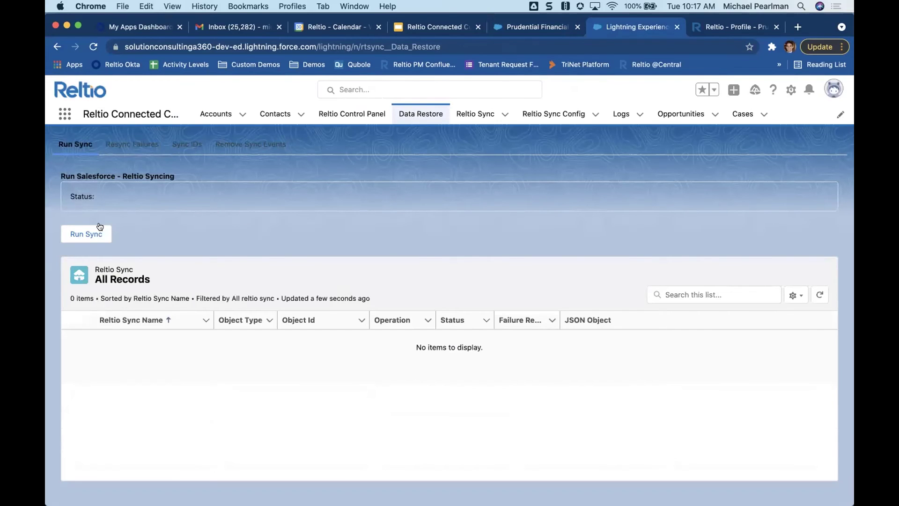
left_click(95, 233)
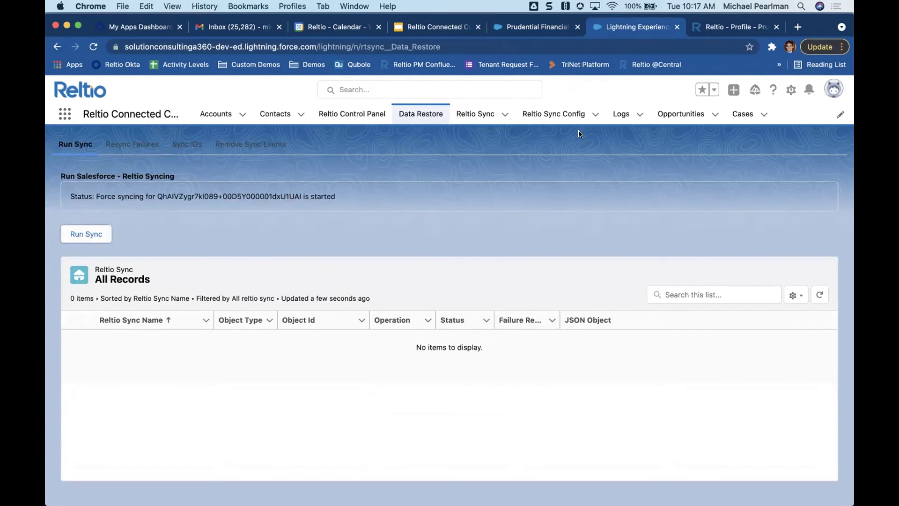
- Copy the new account's record ID from the URL, then open Recently Viewed accounts
left_click(554, 32)
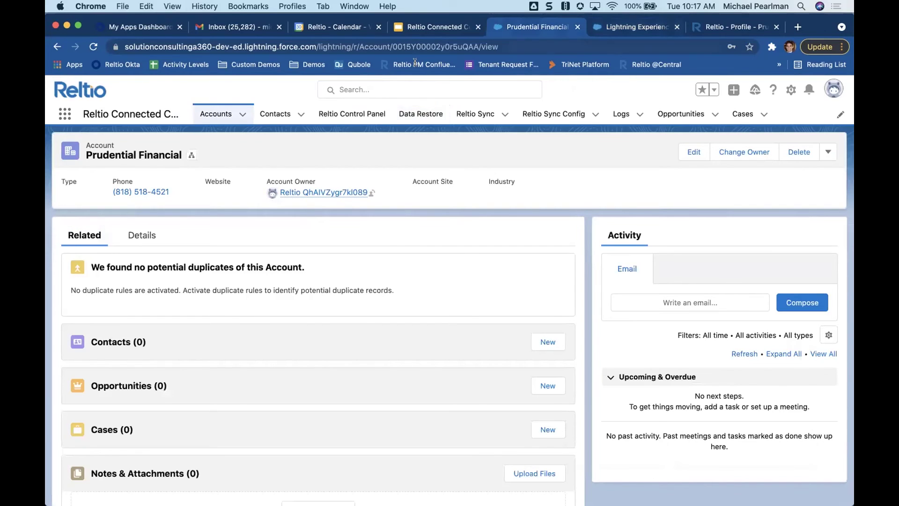
left_click(506, 46)
left_click_drag(506, 46, 412, 46)
key("super+c")
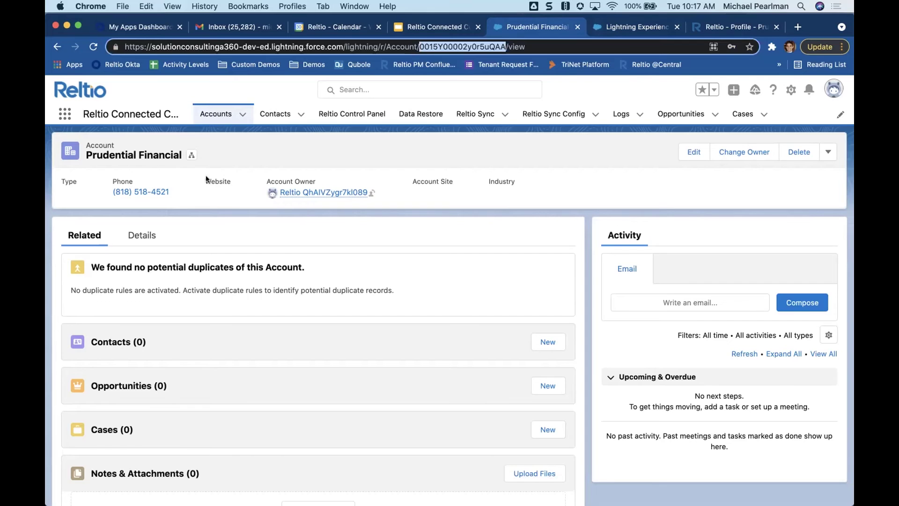
left_click(215, 115)
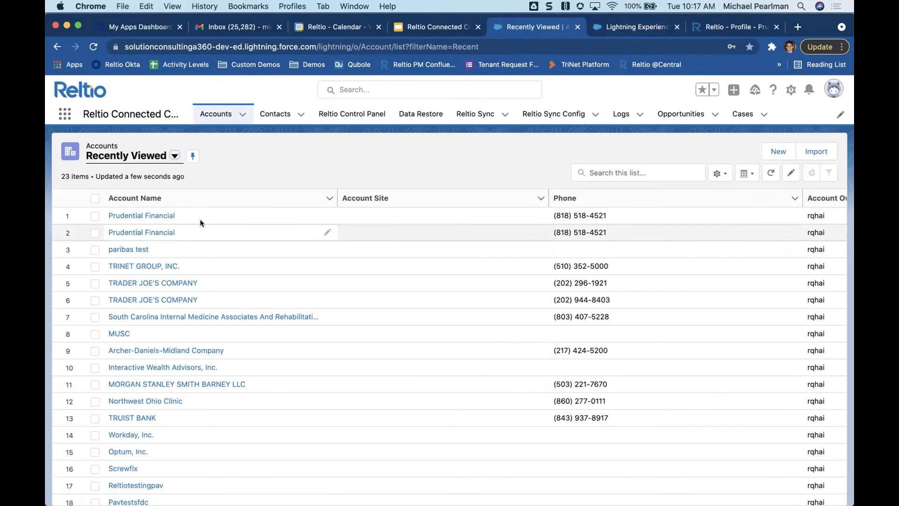
- Search Reltio by the new record ID, open Prudential Financial - Newark, and expand its potential match rules
left_click(716, 28)
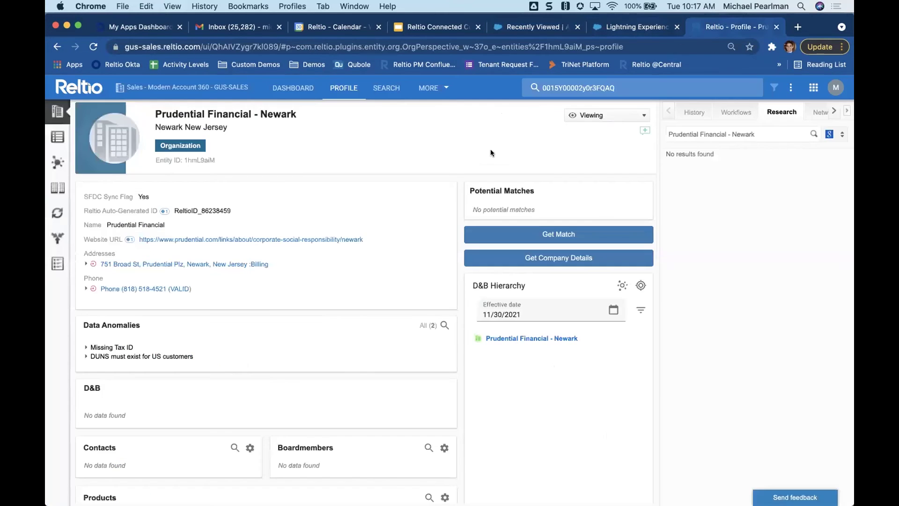
left_click(546, 88)
key("super+a")
key("BackSpace")
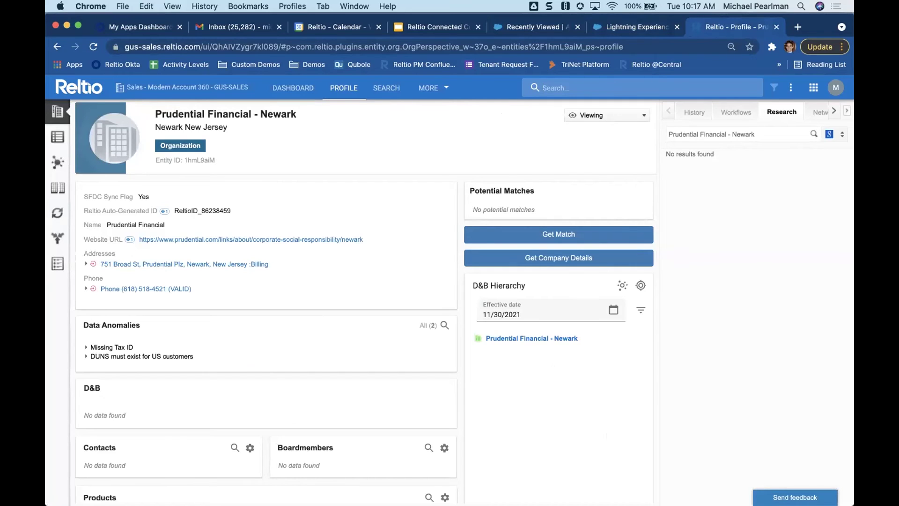
key("super+v")
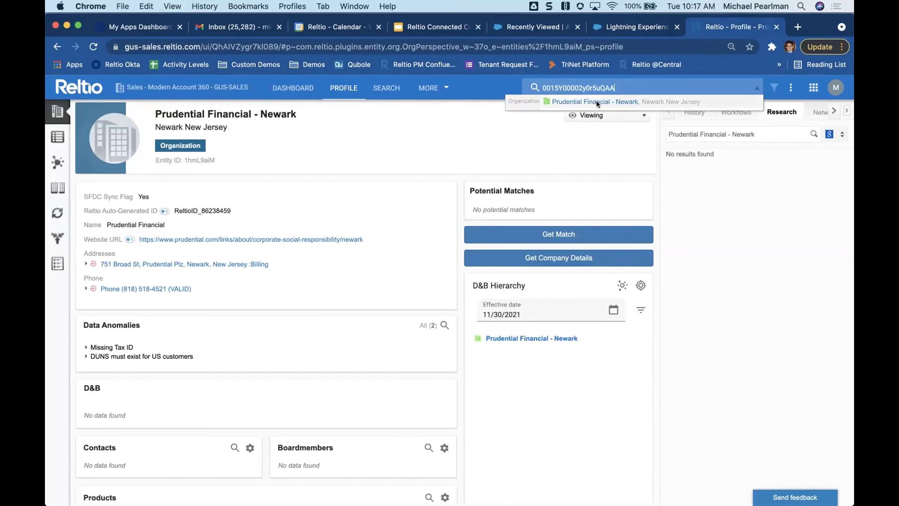
left_click(596, 100)
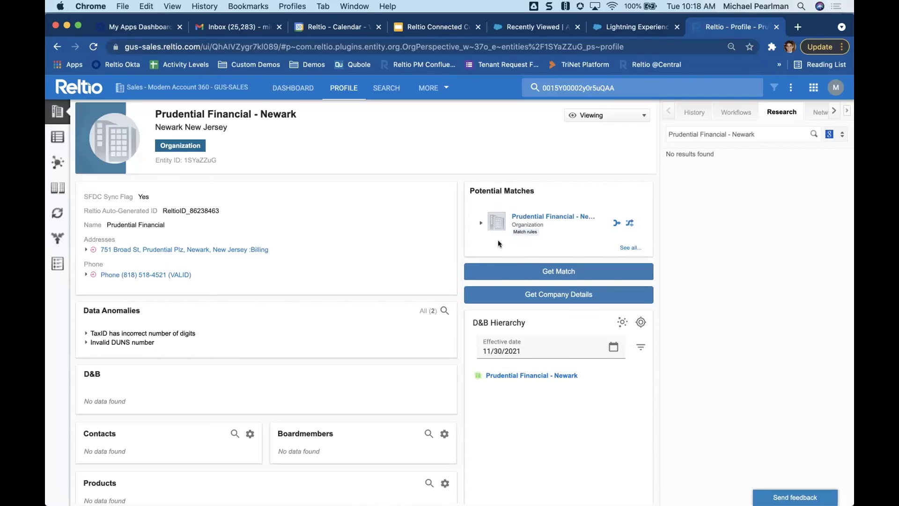
left_click(481, 222)
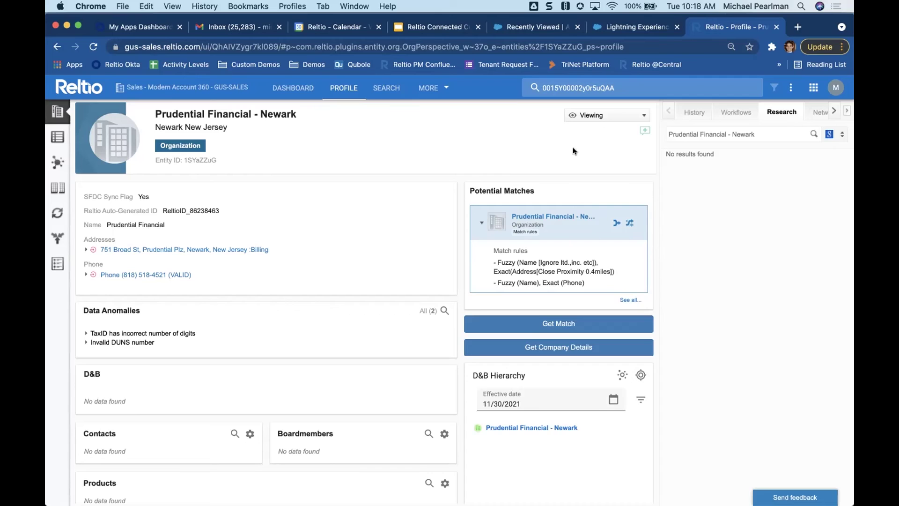
- Merge the potential duplicate in Reltio, then refresh Salesforce accounts and open the remaining Prudential Financial
left_click(641, 27)
left_click(556, 28)
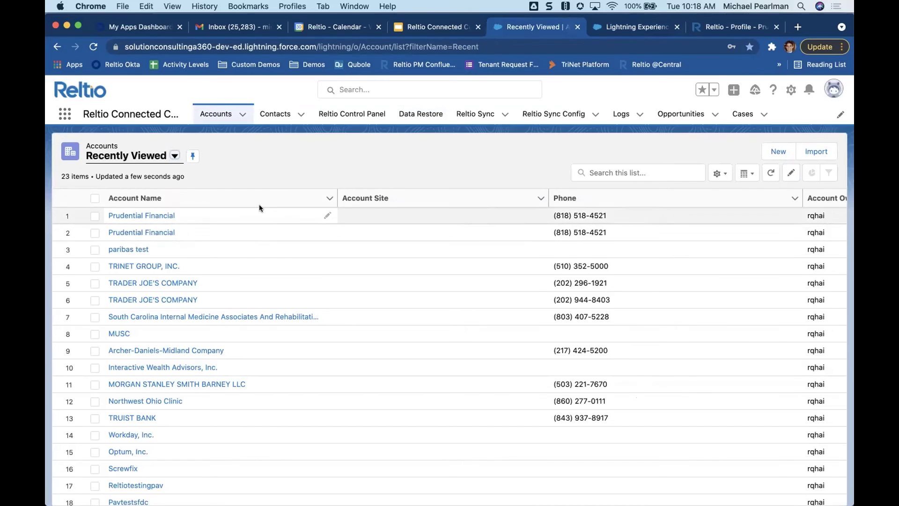
left_click(692, 27)
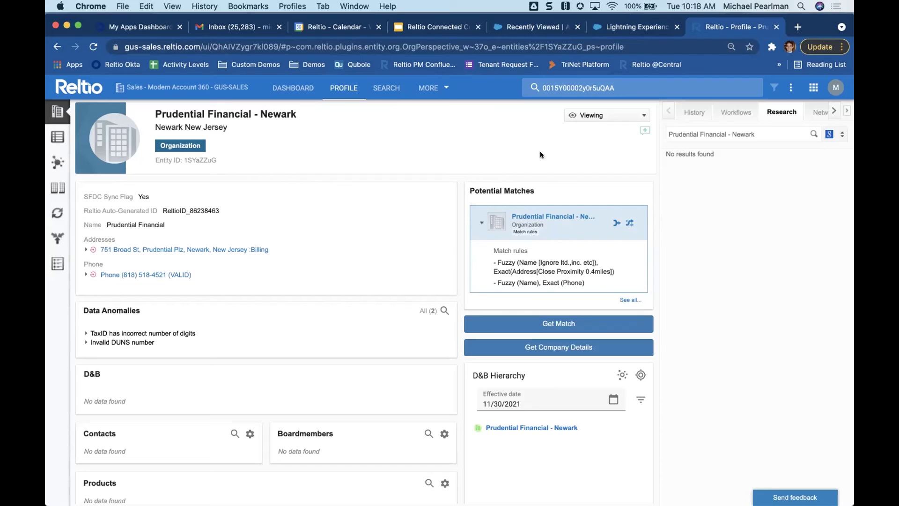
left_click(613, 225)
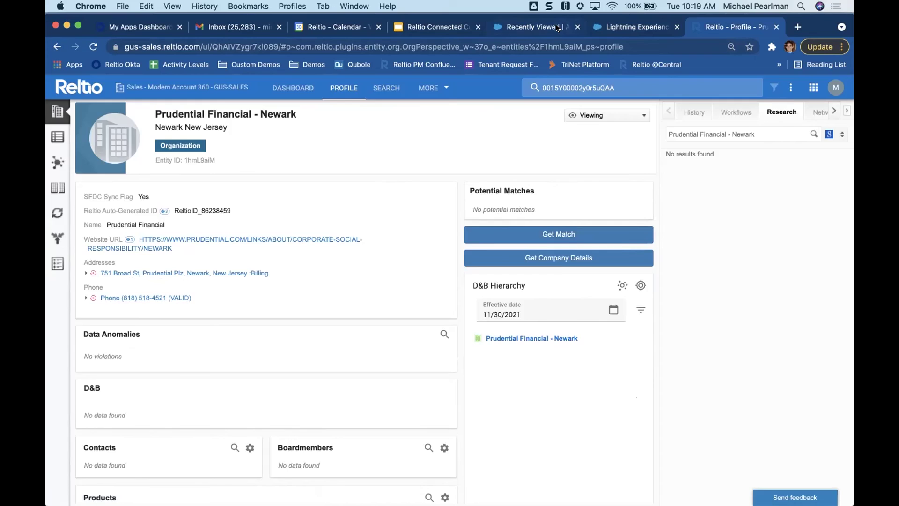
left_click(539, 26)
key("super+r")
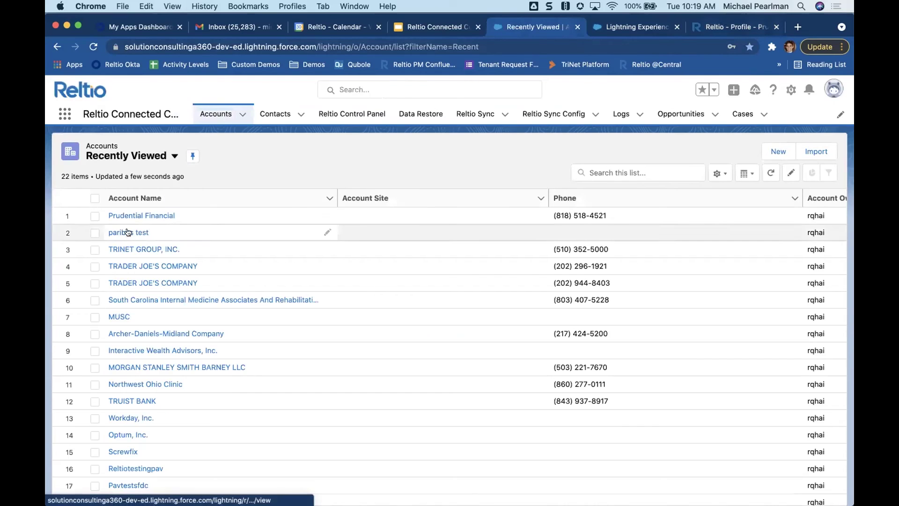
left_click(144, 216)
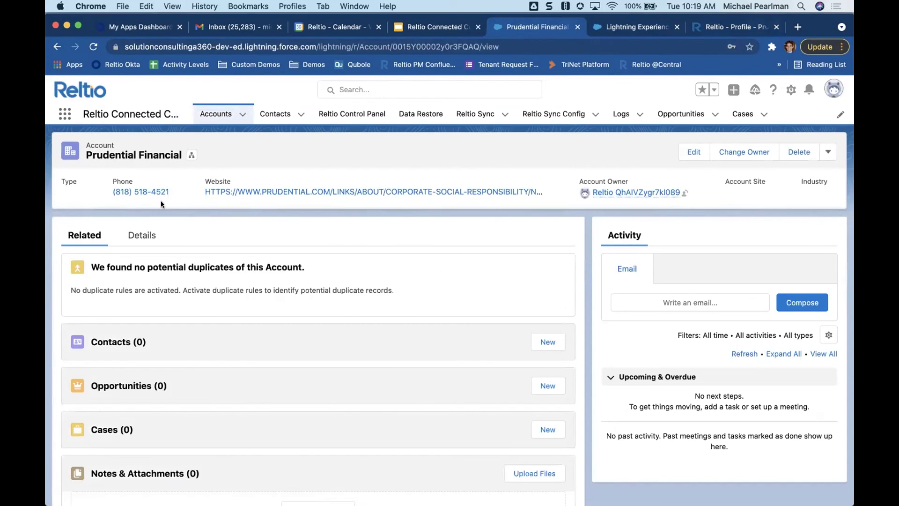
- Review the merged account's Details, including its prudential.com website, then return to the slide deck
left_click(141, 235)
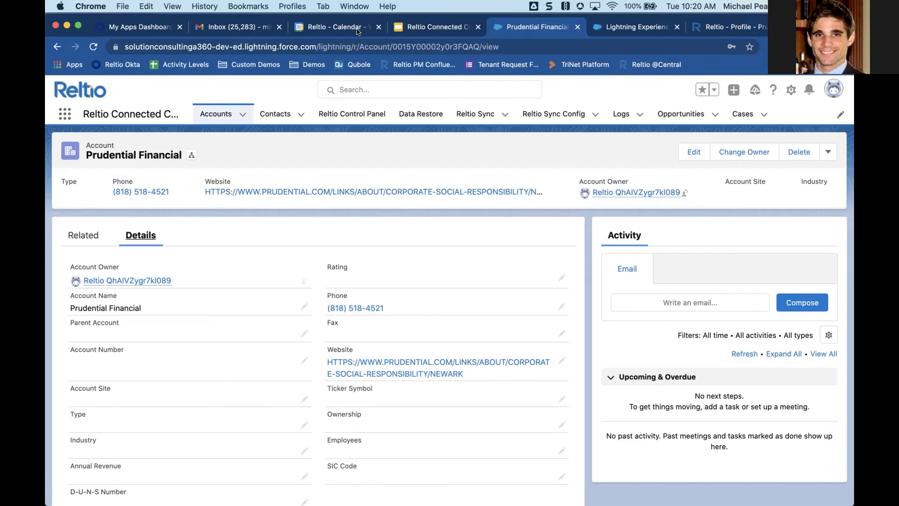
left_click(420, 28)
scroll(98, 405, "down", 3)
left_click(105, 401)
- Present slide 8, 'At the Speed of Business', as a full-screen slideshow
left_click(106, 400)
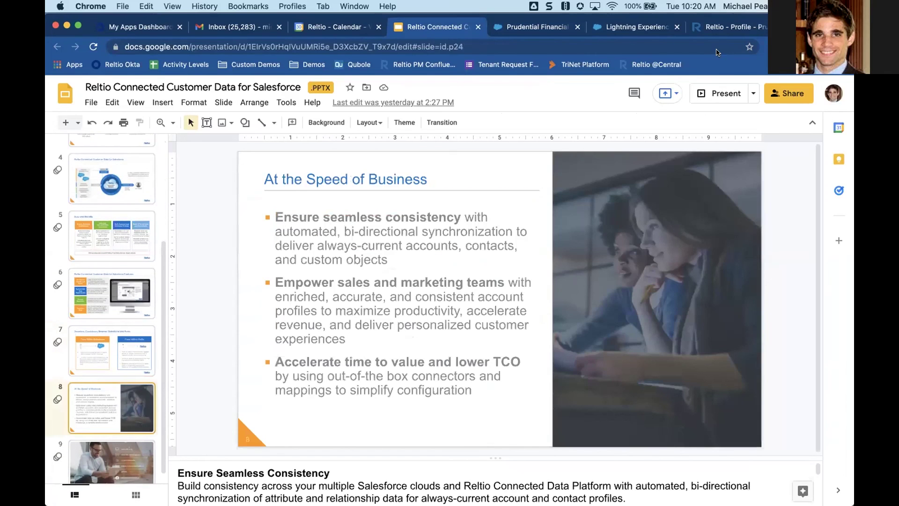
left_click(721, 94)
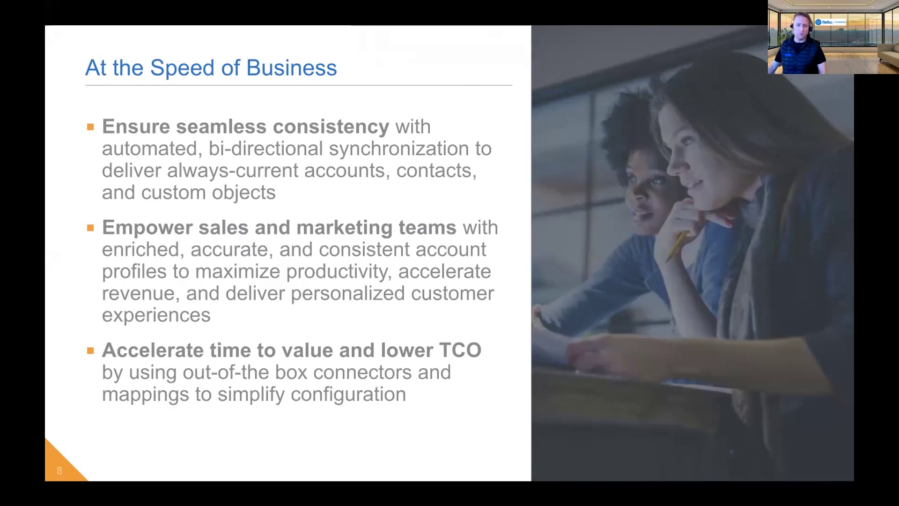
- Leave full-screen mode, returning to the editor on slide 8, "At the Speed of Business."
key("Escape")
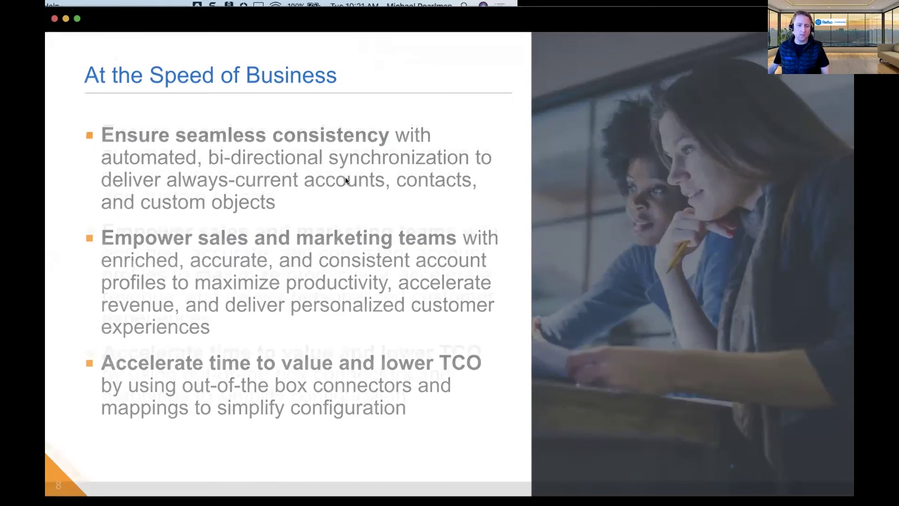